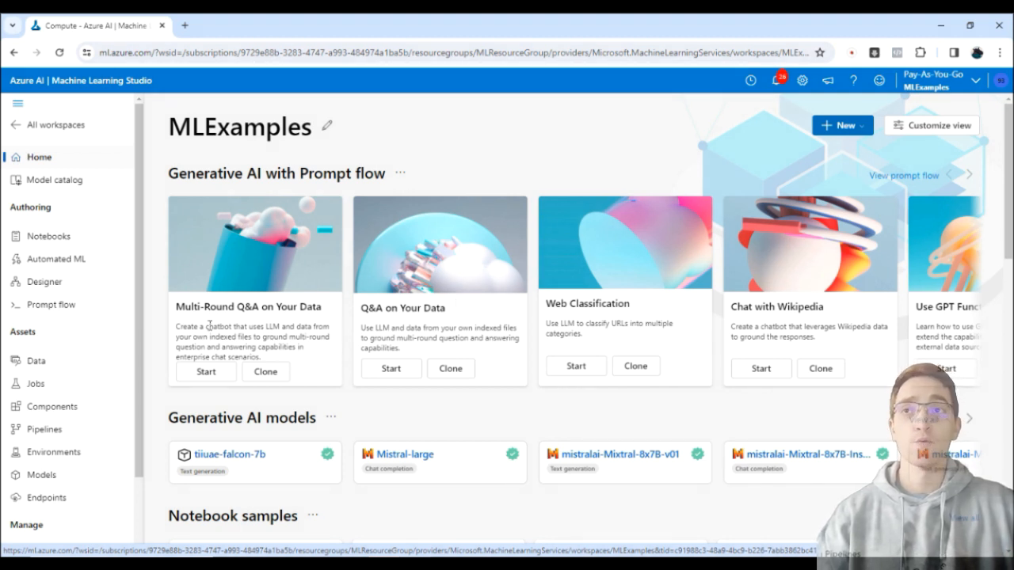
# Step: Start creating a new compute instance in the MLExamples workspace and name it mlcomputeinstance
pyautogui.scroll(-2, 135, 376)
pyautogui.click(45, 467)
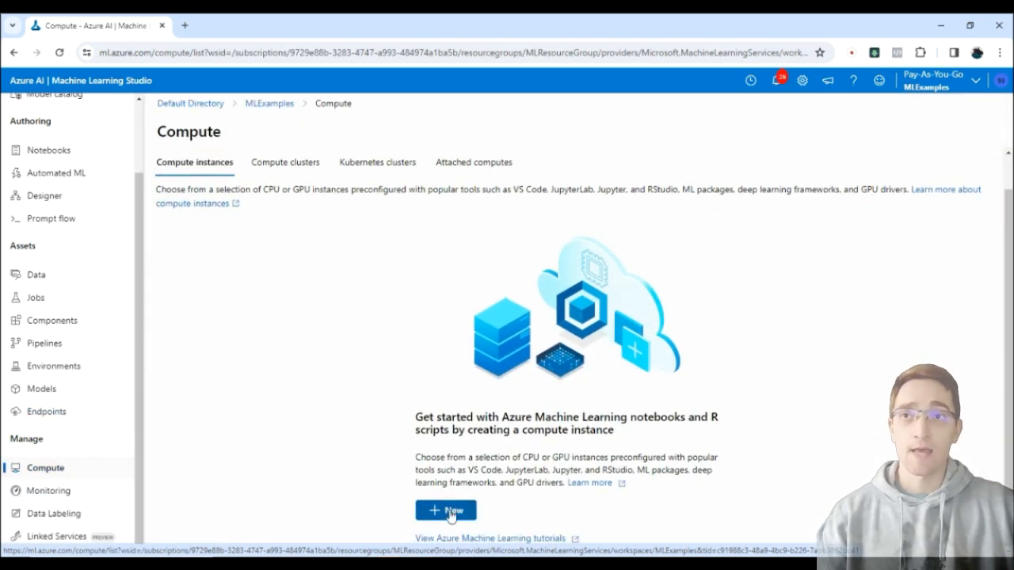
pyautogui.click(447, 515)
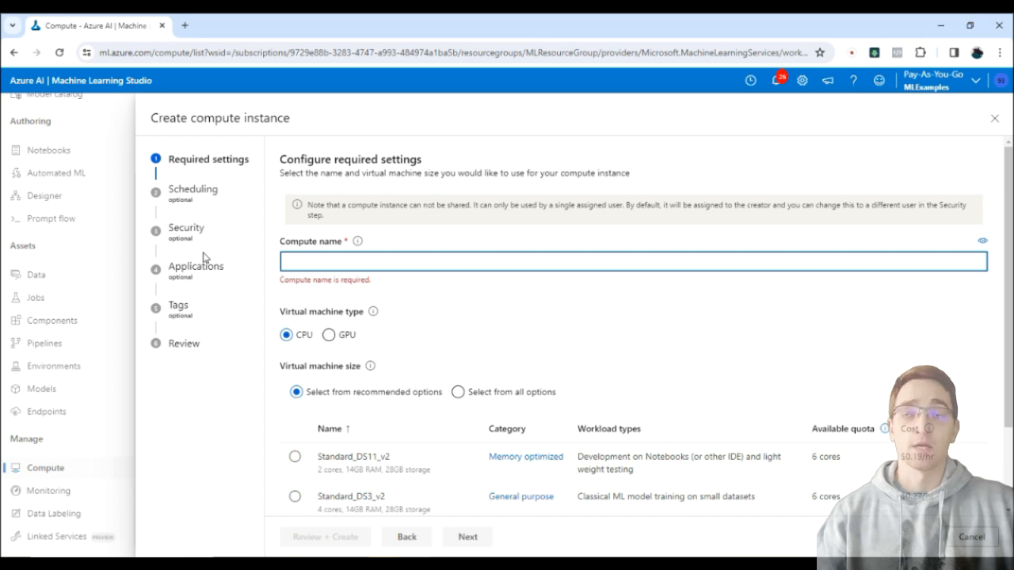
pyautogui.write('mlcomputeinstance')
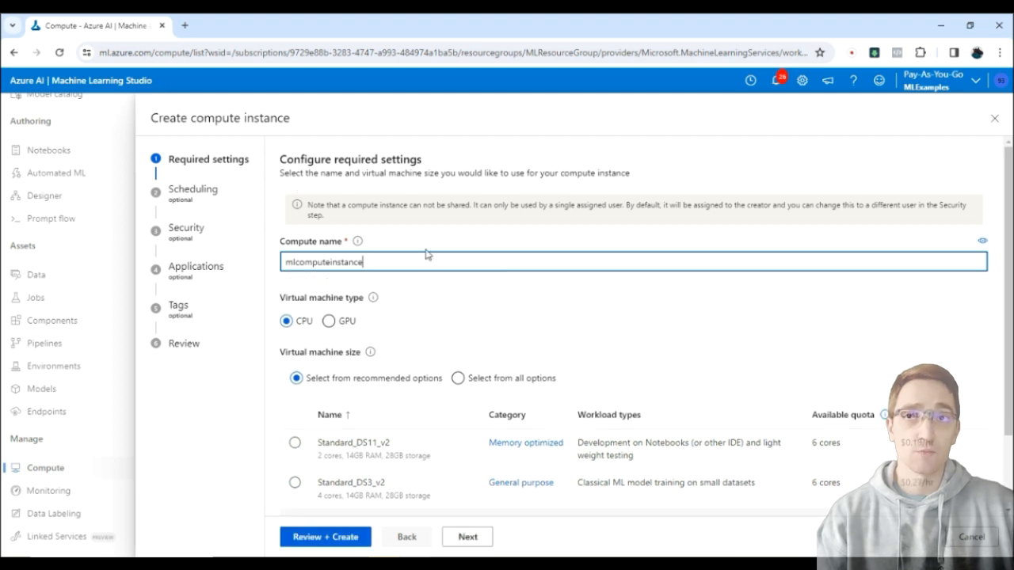
# Step: List all virtual machine sizes by ascending cost, select Standard_DS1_v2 for the compute instance, and proceed to the review
pyautogui.scroll(-1, 453, 289)
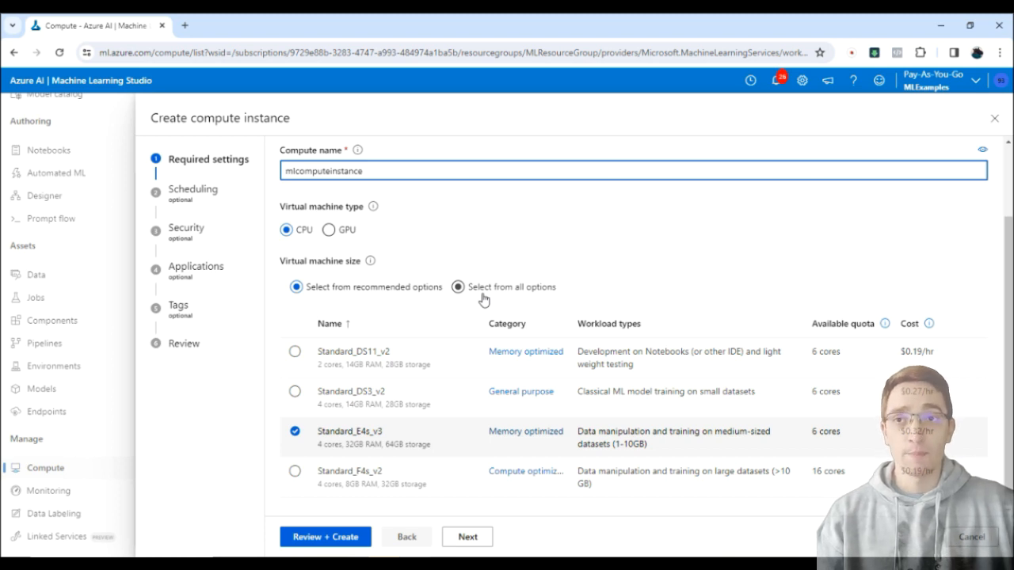
pyautogui.click(466, 290)
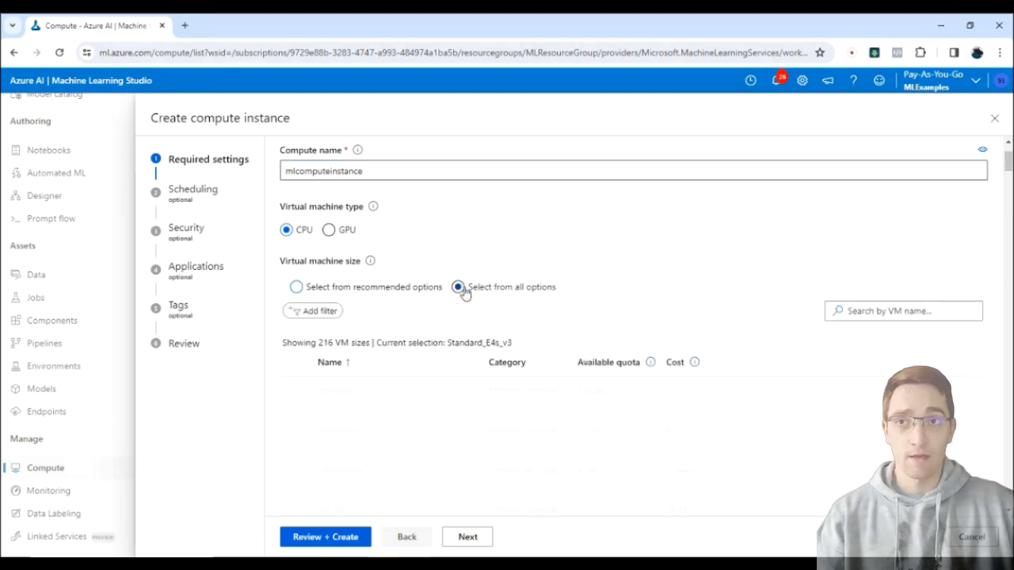
pyautogui.click(676, 366)
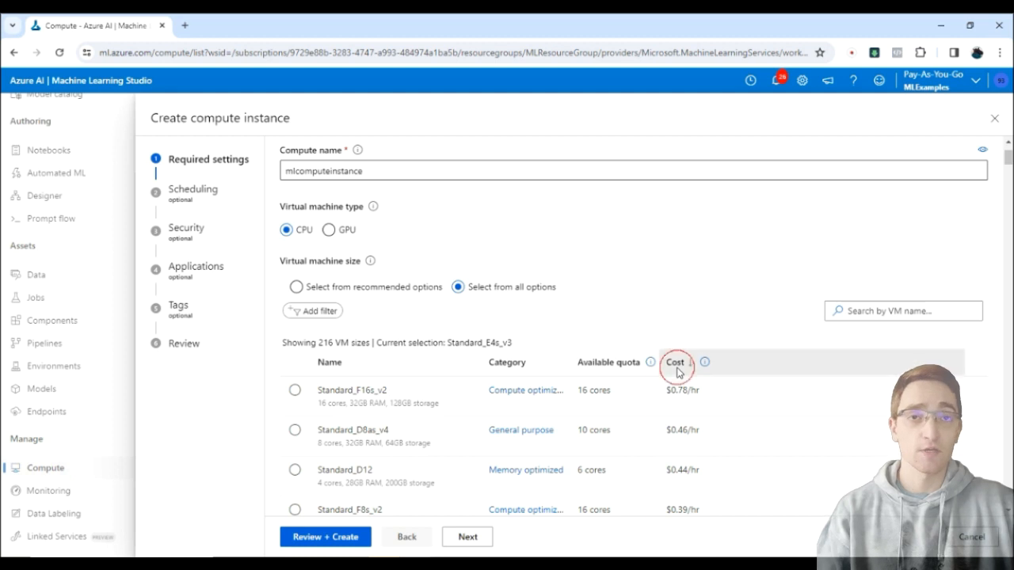
pyautogui.click(678, 369)
pyautogui.click(294, 391)
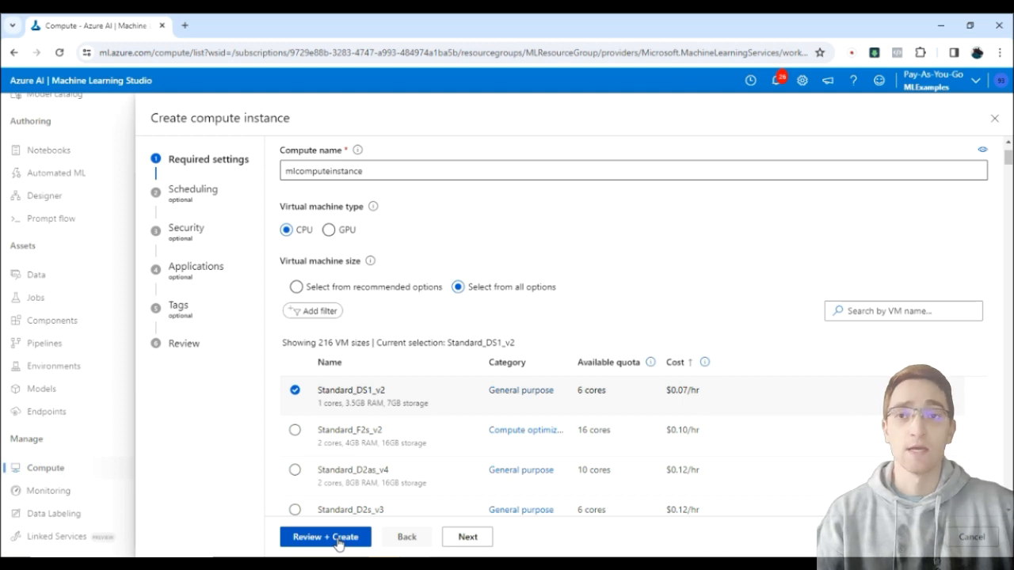
pyautogui.click(339, 538)
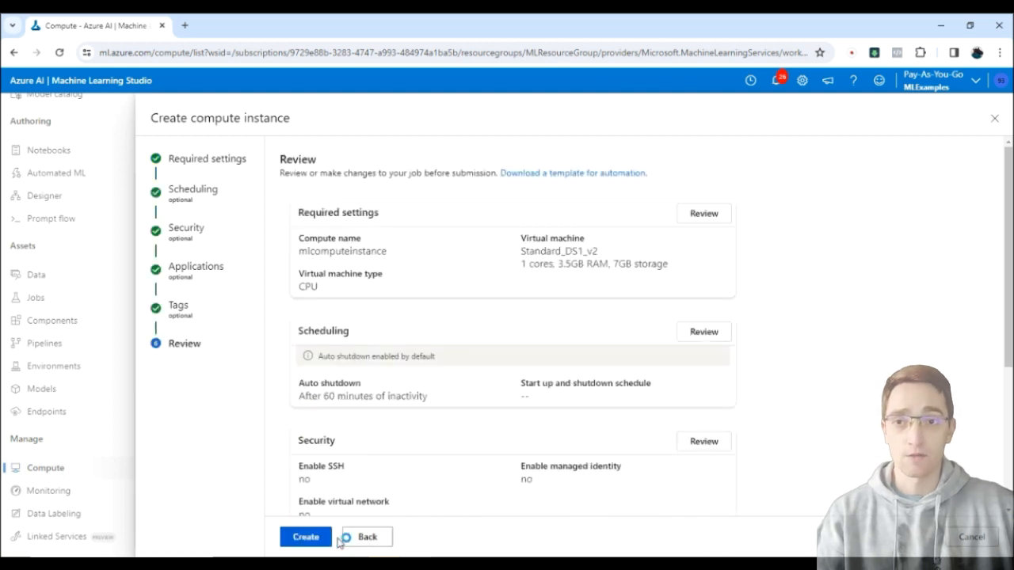
# Step: Set the compute instance's idle shutdown to 20 minutes of inactivity and create the instance
pyautogui.click(202, 204)
pyautogui.click(369, 238)
pyautogui.press('BackSpace')
pyautogui.press('BackSpace')
pyautogui.write('20')
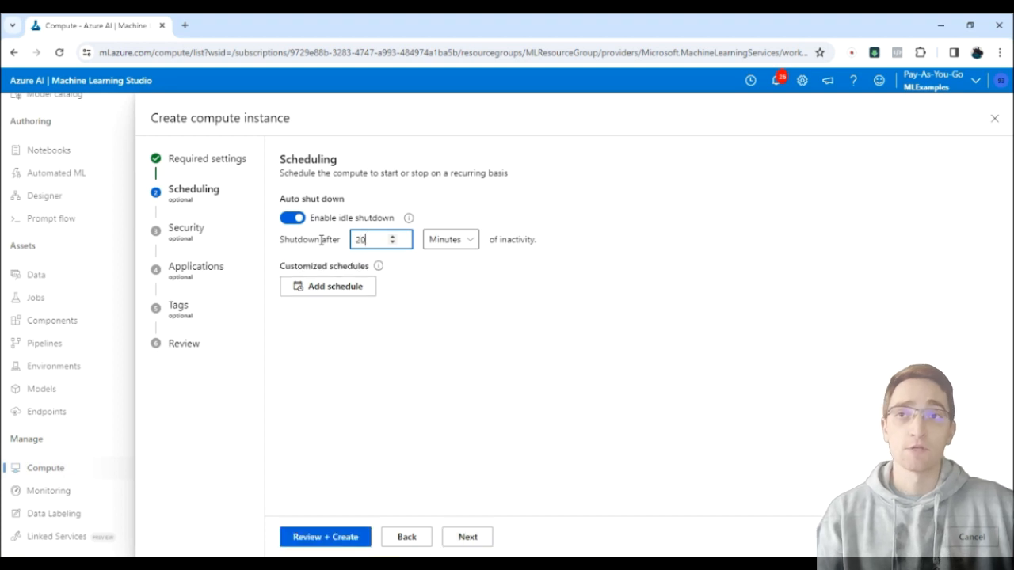
pyautogui.click(326, 537)
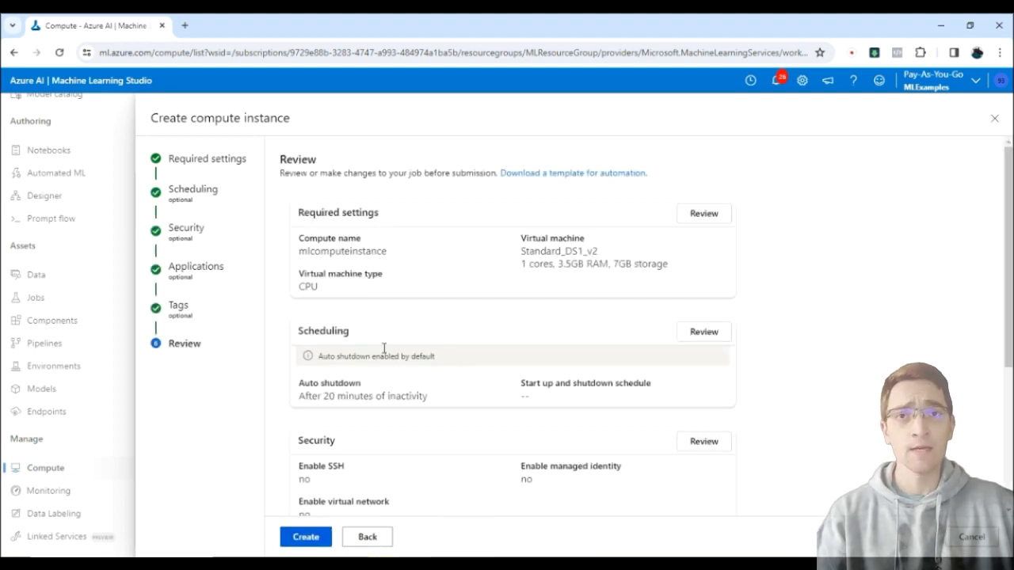
pyautogui.scroll(-3, 471, 261)
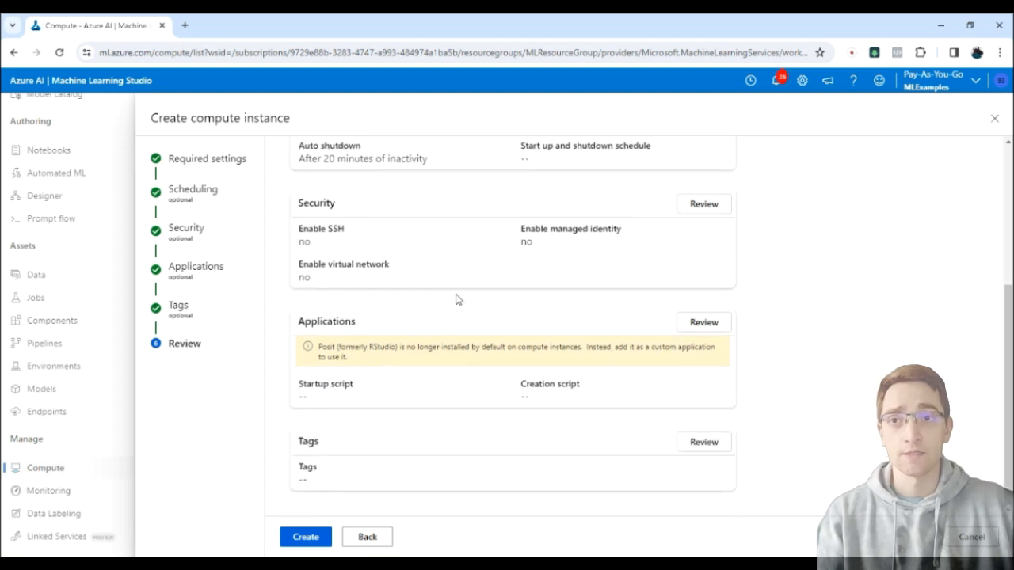
pyautogui.click(307, 537)
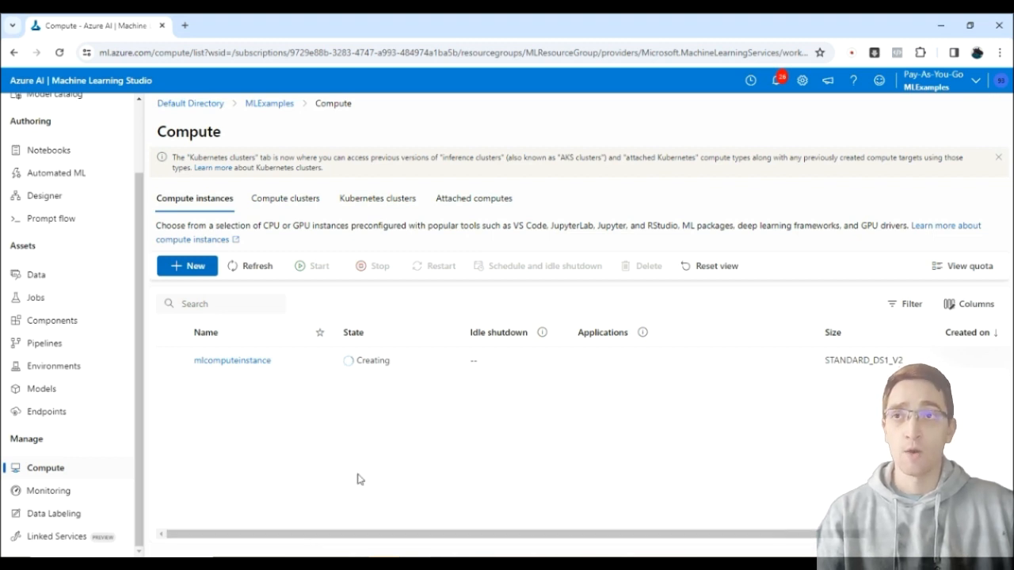
pyautogui.click(944, 545)
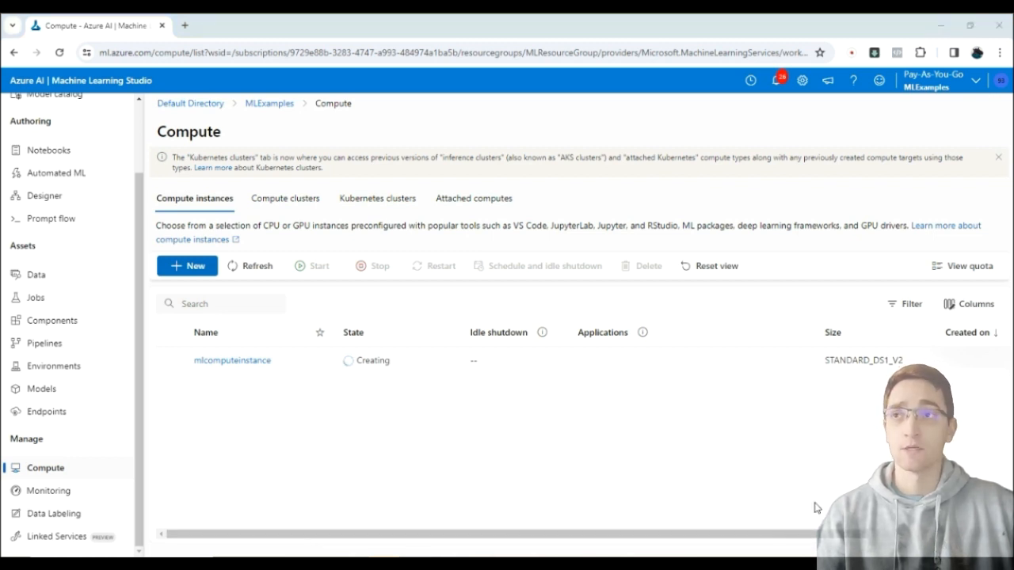
# Step: Start a new Automated ML job and proceed to its basic settings
pyautogui.click(79, 174)
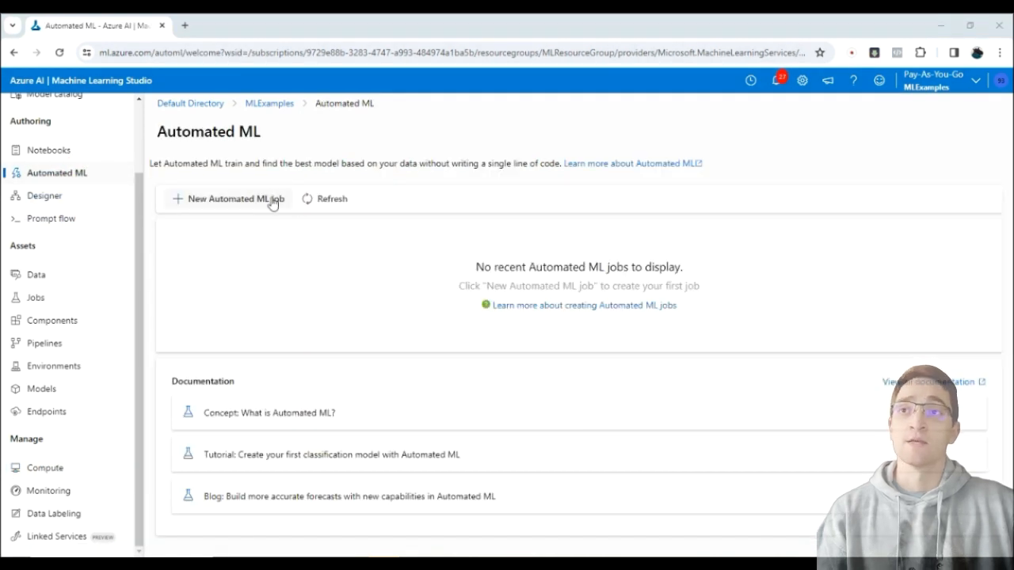
pyautogui.click(272, 202)
pyautogui.click(271, 201)
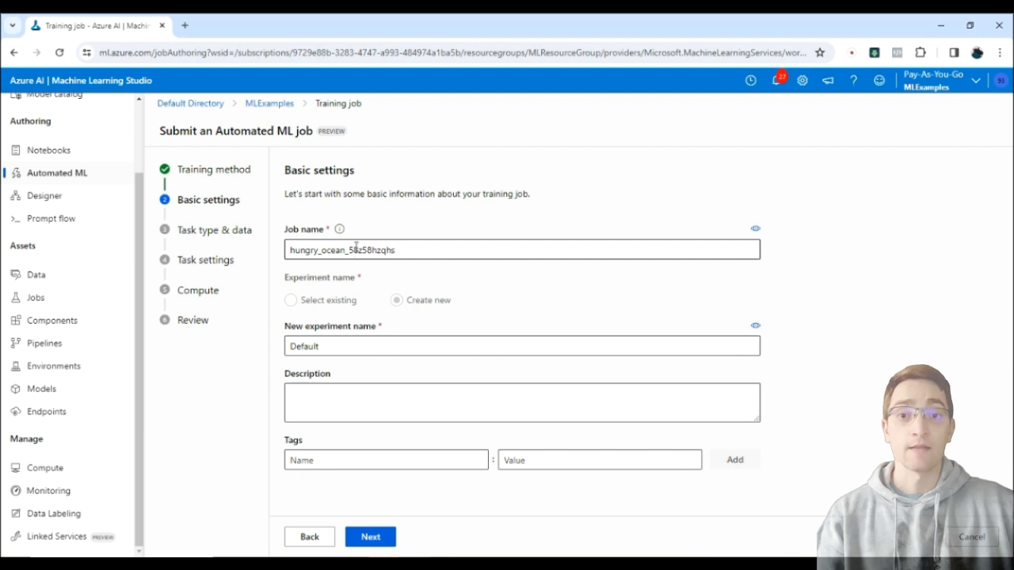
# Step: Name the job's new experiment MLExperiment and continue to the task type and data settings
pyautogui.click(359, 348)
pyautogui.doubleClick(358, 346)
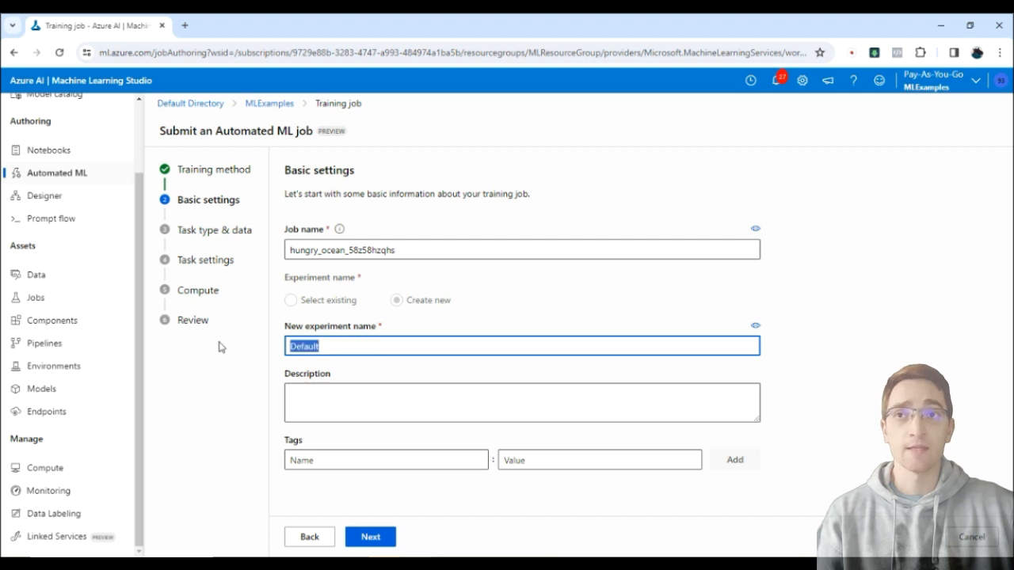
pyautogui.write('MLExperiment')
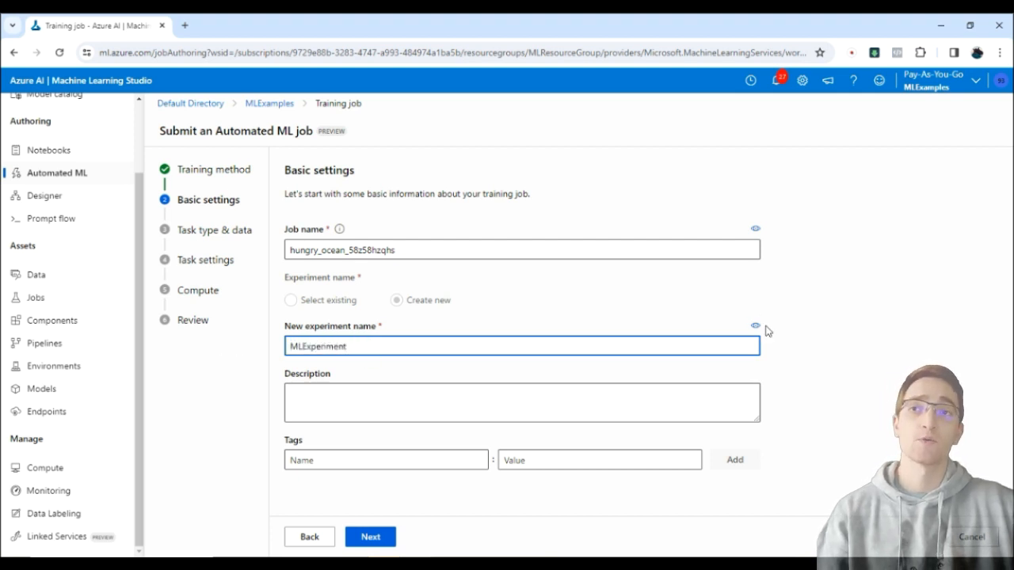
pyautogui.click(788, 369)
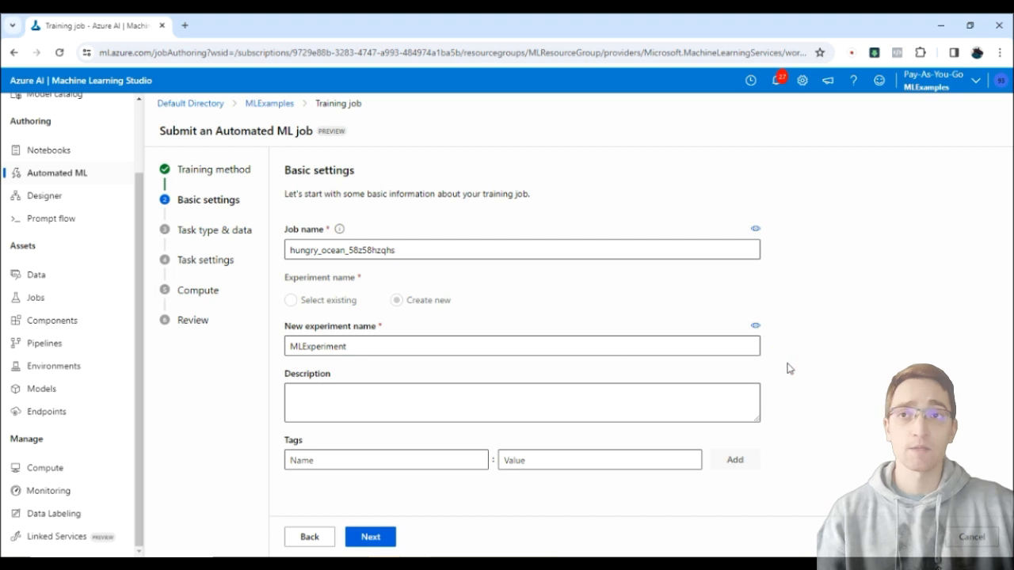
pyautogui.click(391, 538)
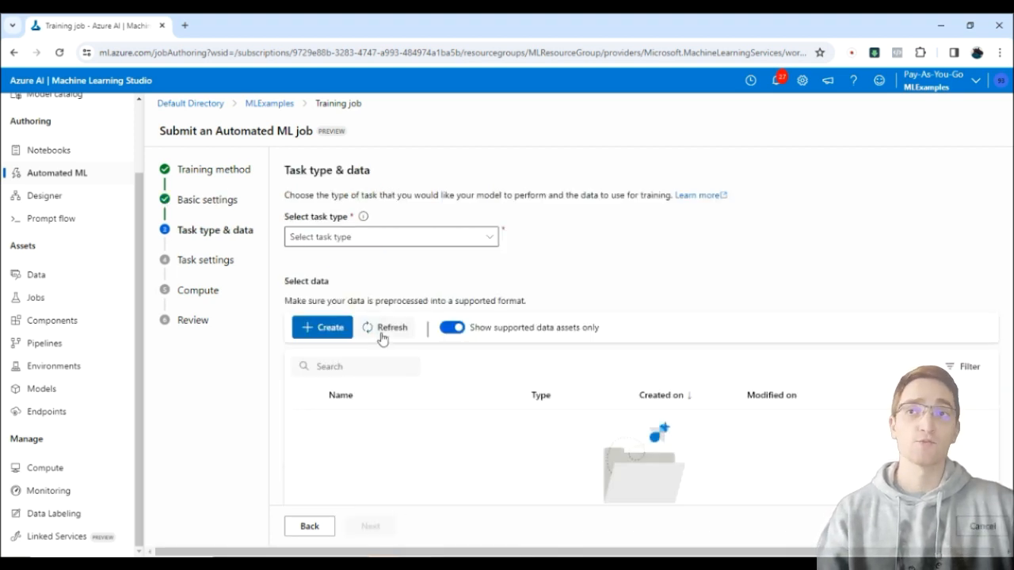
# Step: Choose Regression as the task type and start a new Tabular data asset named UsedCarsDataset
pyautogui.click(352, 237)
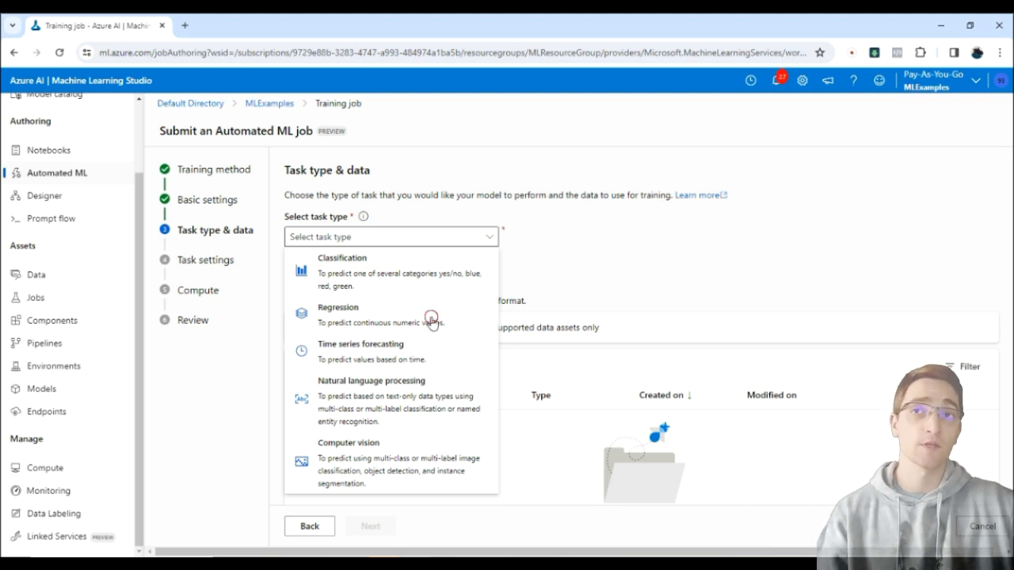
pyautogui.click(431, 320)
pyautogui.click(320, 328)
pyautogui.click(363, 210)
pyautogui.write('Use')
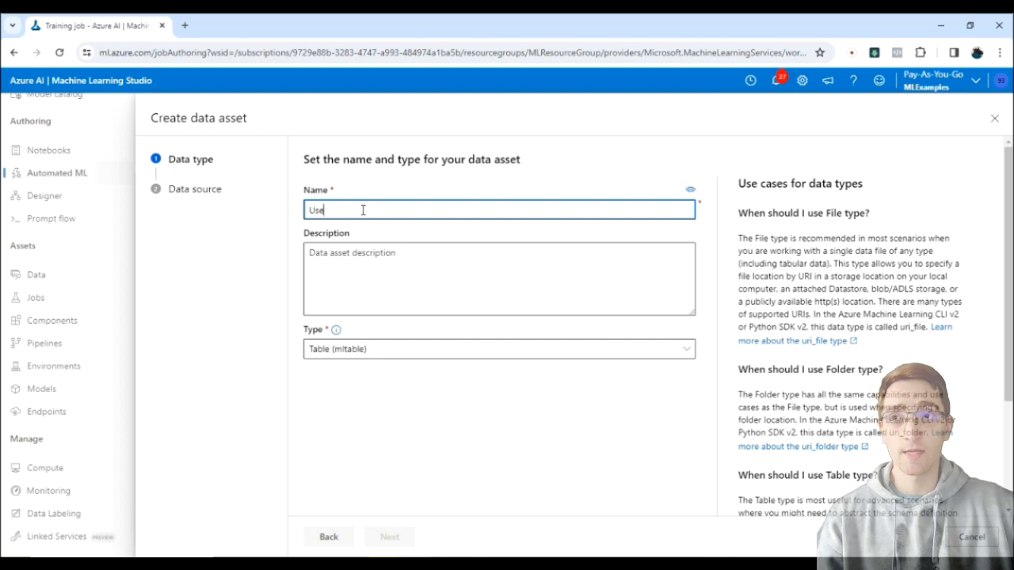
pyautogui.write('dCarsDataset')
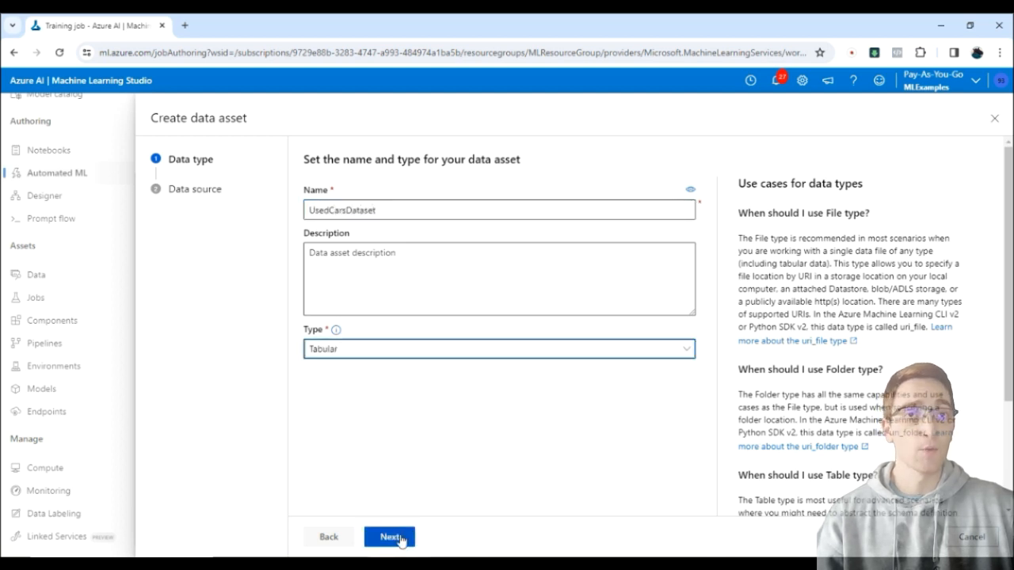
pyautogui.click(400, 538)
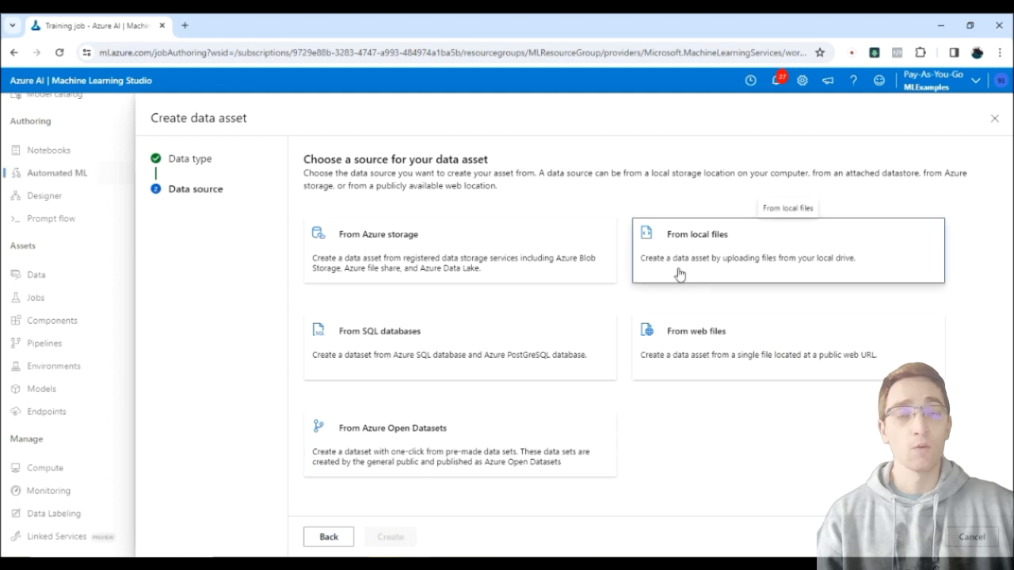
# Step: Use local files as the data asset's source and keep Azure Blob Storage with workspaceblobstore as the upload destination
pyautogui.click(679, 274)
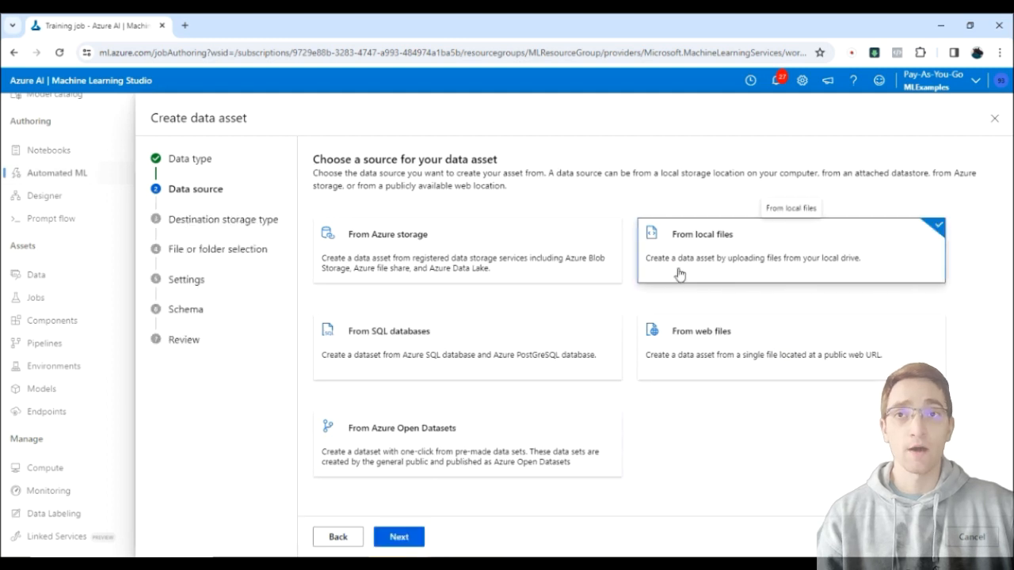
pyautogui.click(404, 537)
pyautogui.click(426, 236)
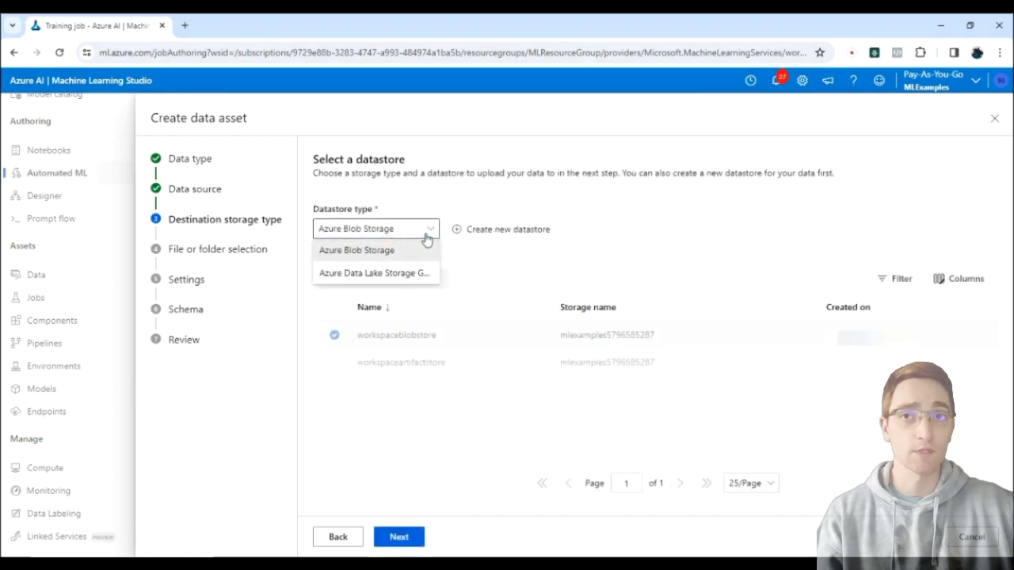
pyautogui.click(426, 238)
pyautogui.click(399, 536)
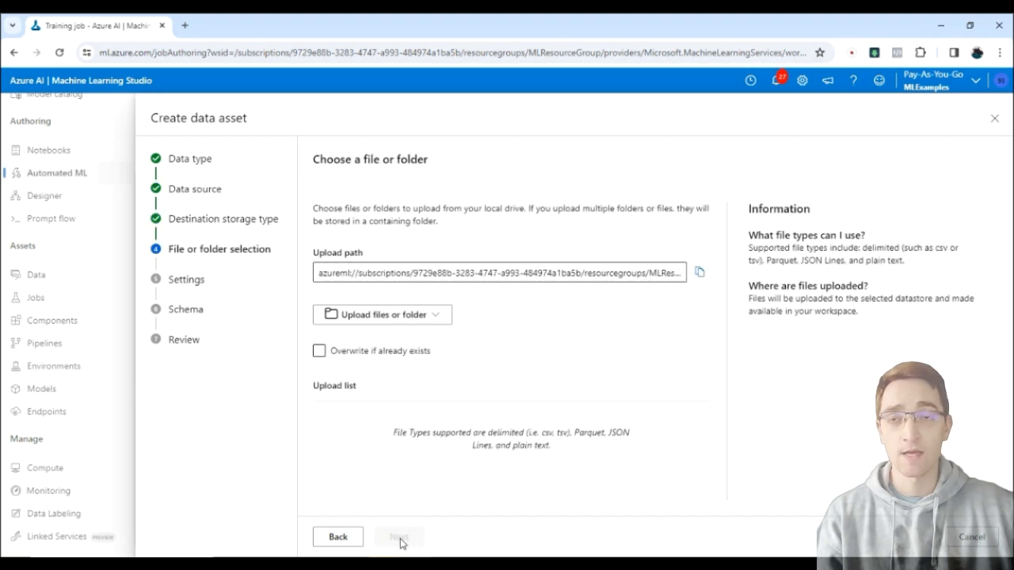
# Step: Browse for a file to upload and select used_cars_dataset.csv in the Downloads folder
pyautogui.click(413, 316)
pyautogui.click(402, 336)
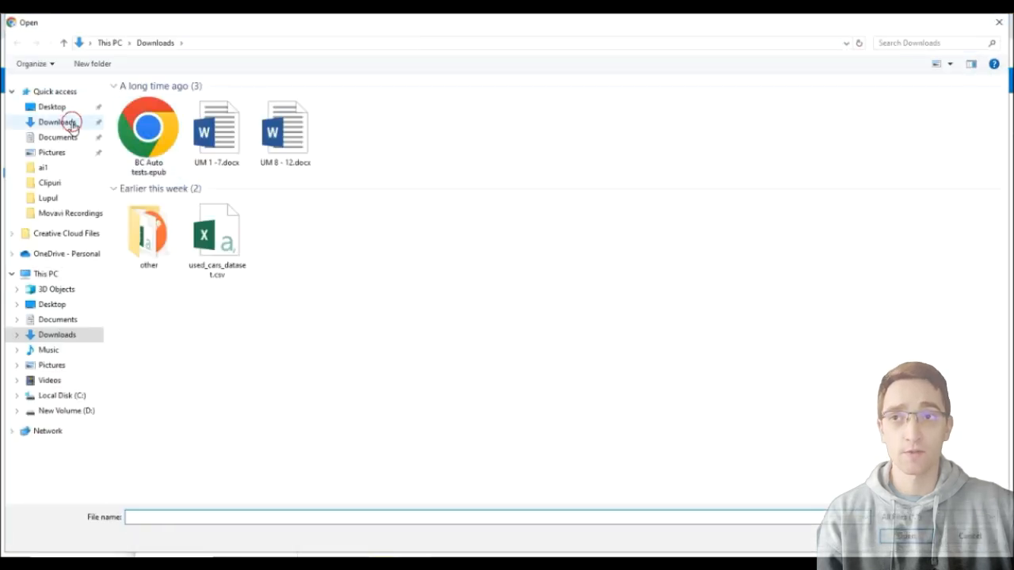
pyautogui.click(67, 122)
pyautogui.click(204, 252)
# Step: Open used_cars_dataset.csv in Excel, widen its columns, examine the data down to the last row, and close the file
pyautogui.rightClick(200, 245)
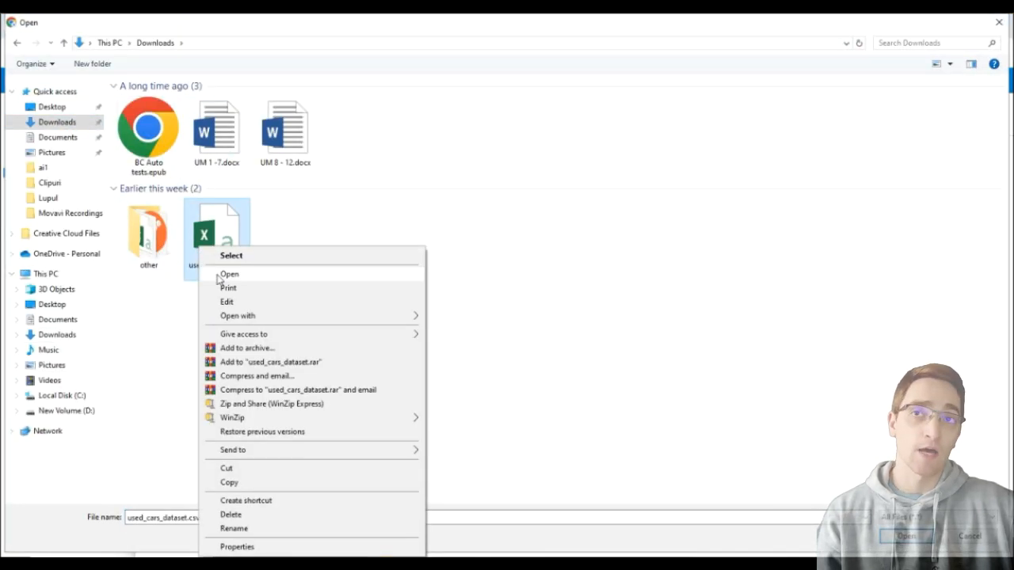
pyautogui.click(234, 274)
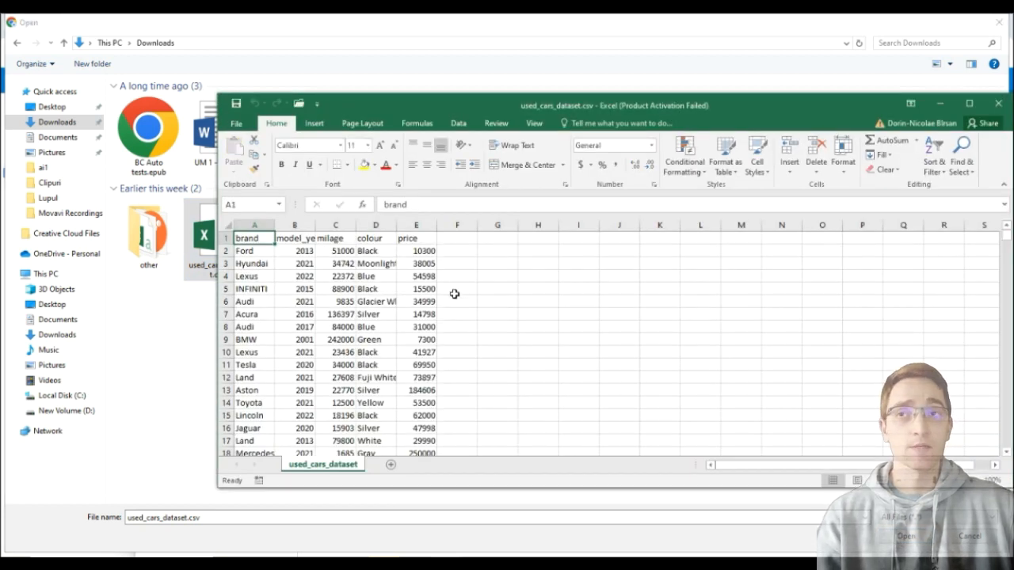
pyautogui.moveTo(315, 226); pyautogui.dragTo(466, 227)
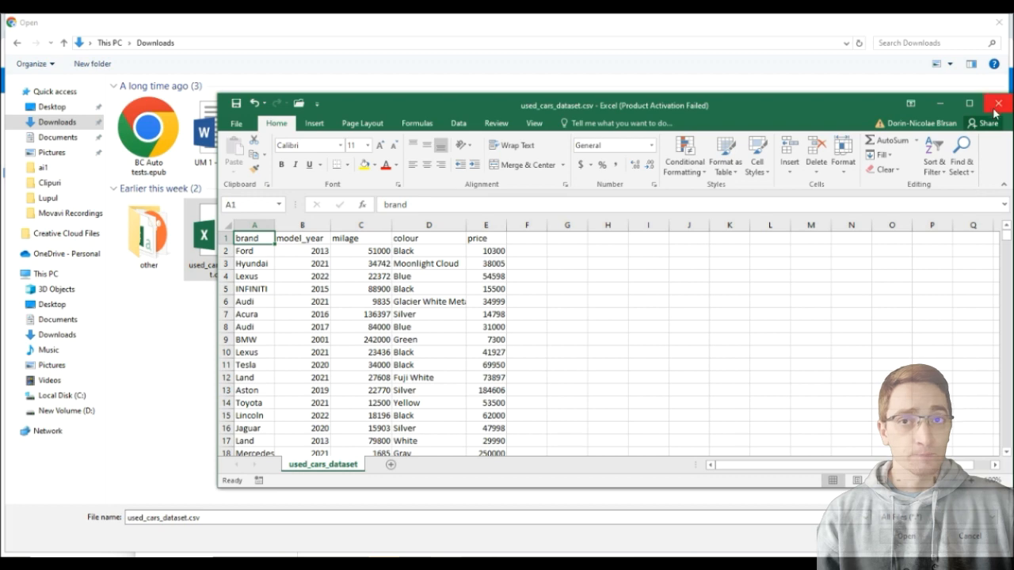
pyautogui.scroll(-5, 494, 387)
pyautogui.click(495, 387)
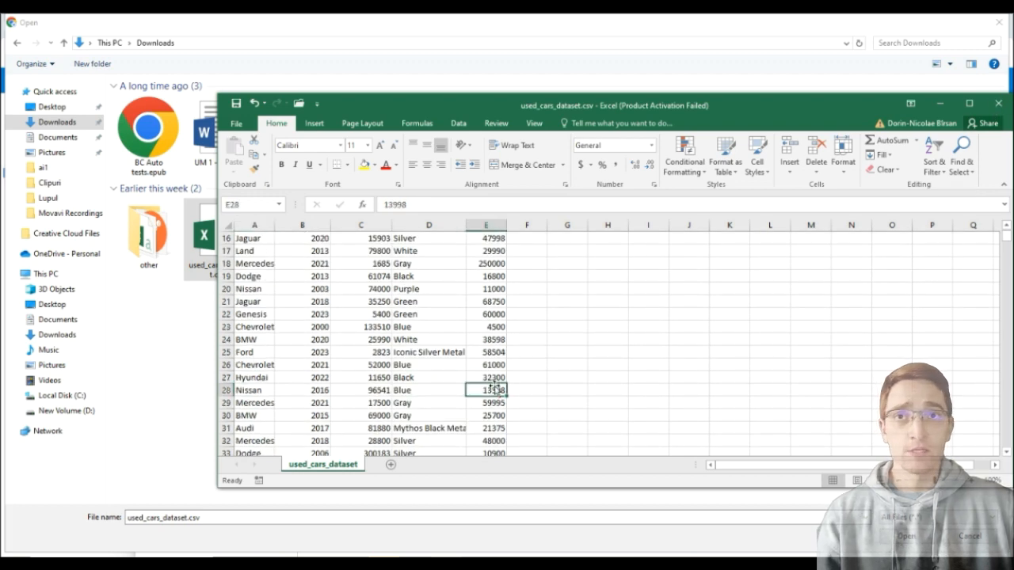
pyautogui.hotkey('ctrl', 'Down')
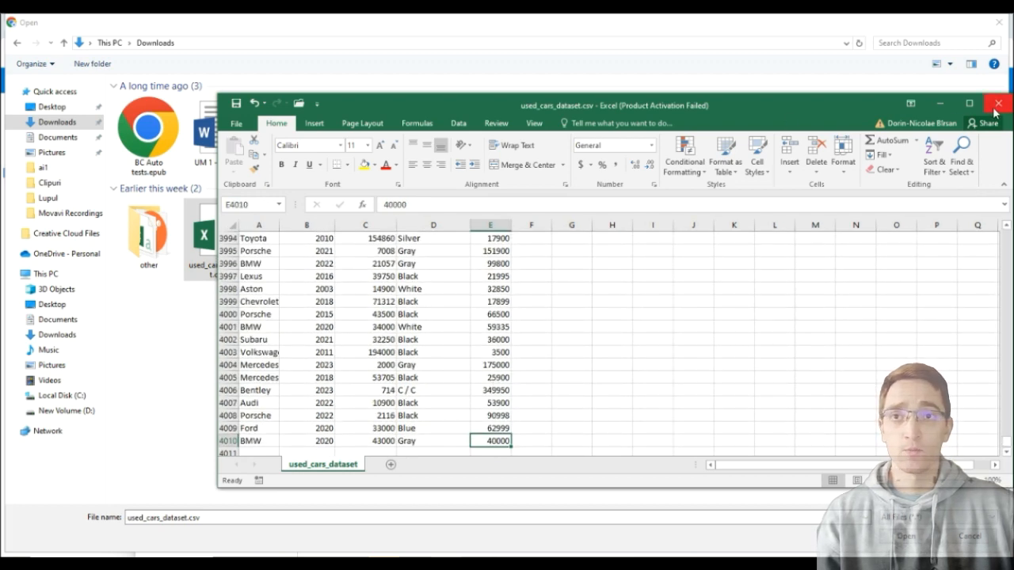
pyautogui.click(996, 107)
pyautogui.click(506, 306)
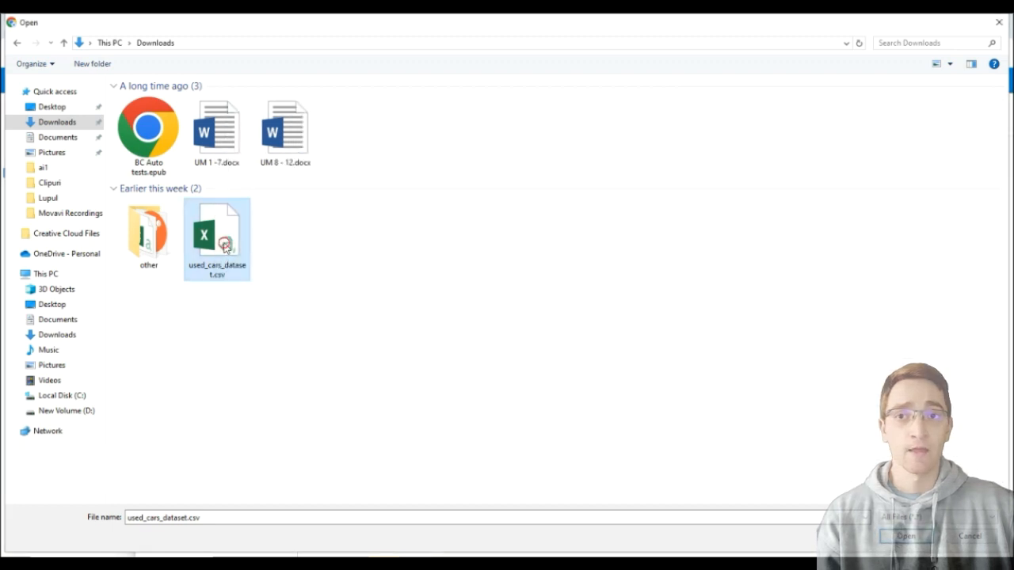
# Step: Upload used_cars_dataset.csv to the data asset and continue to its parsing settings
pyautogui.press('Return')
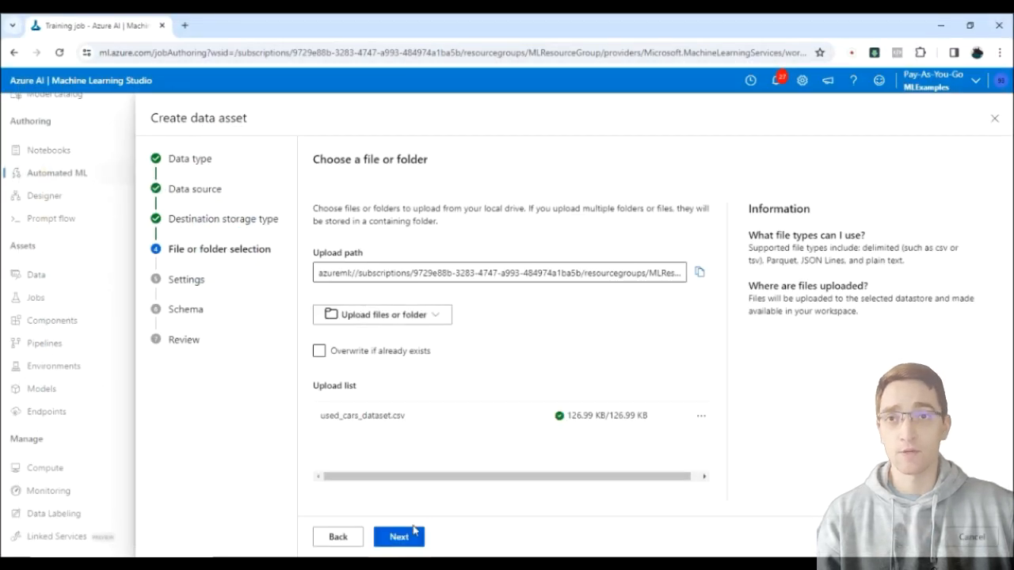
pyautogui.click(405, 542)
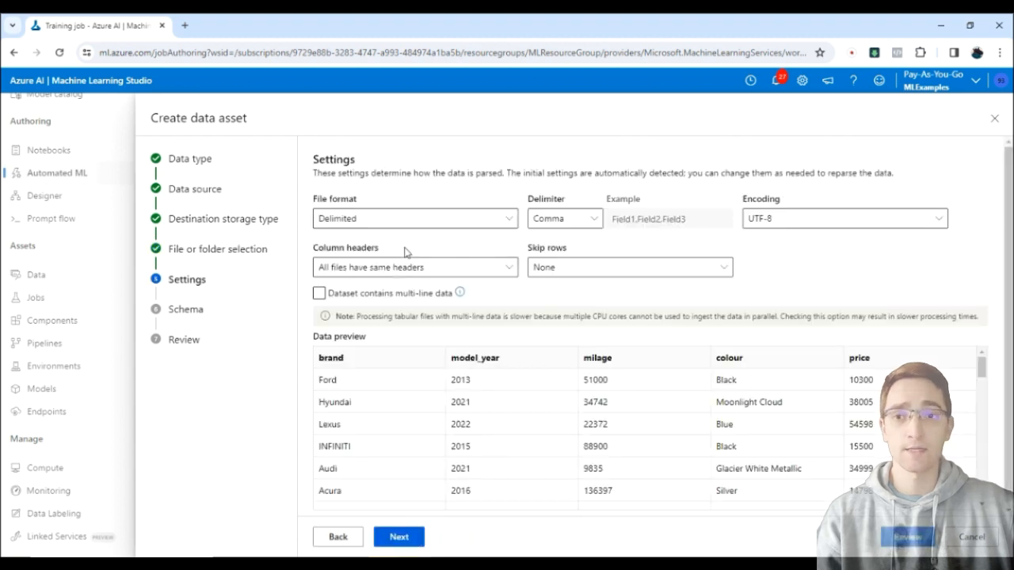
# Step: Keep the detected parsing settings and column schema for the used-cars data, and create the UsedCarsDataset data asset
pyautogui.scroll(-3, 681, 412)
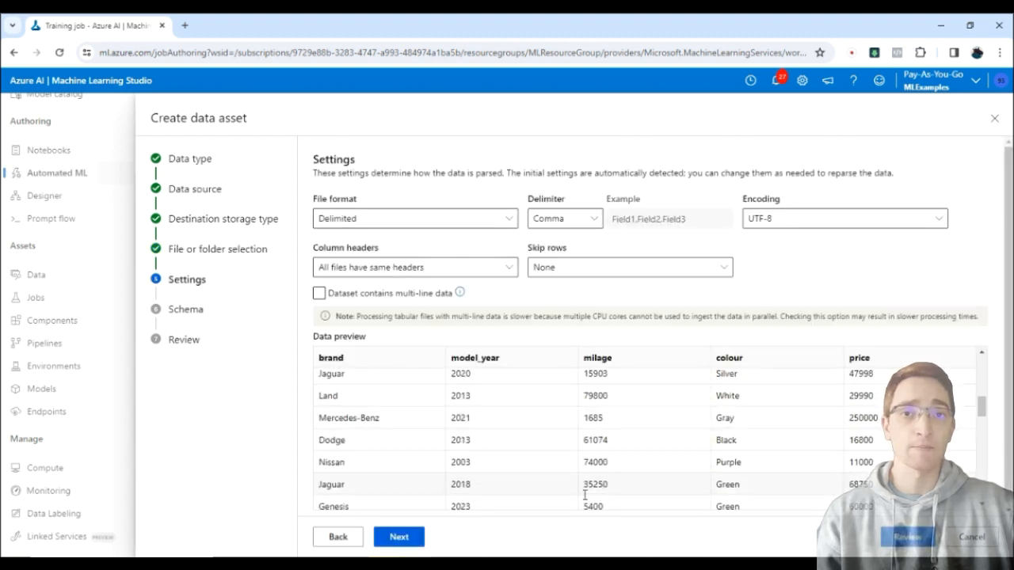
pyautogui.click(400, 536)
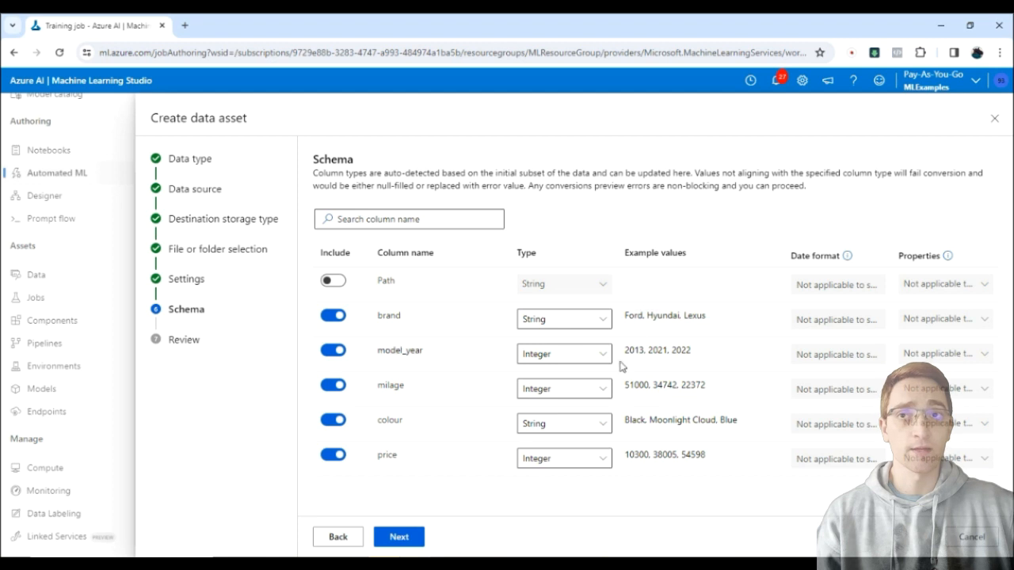
pyautogui.click(403, 537)
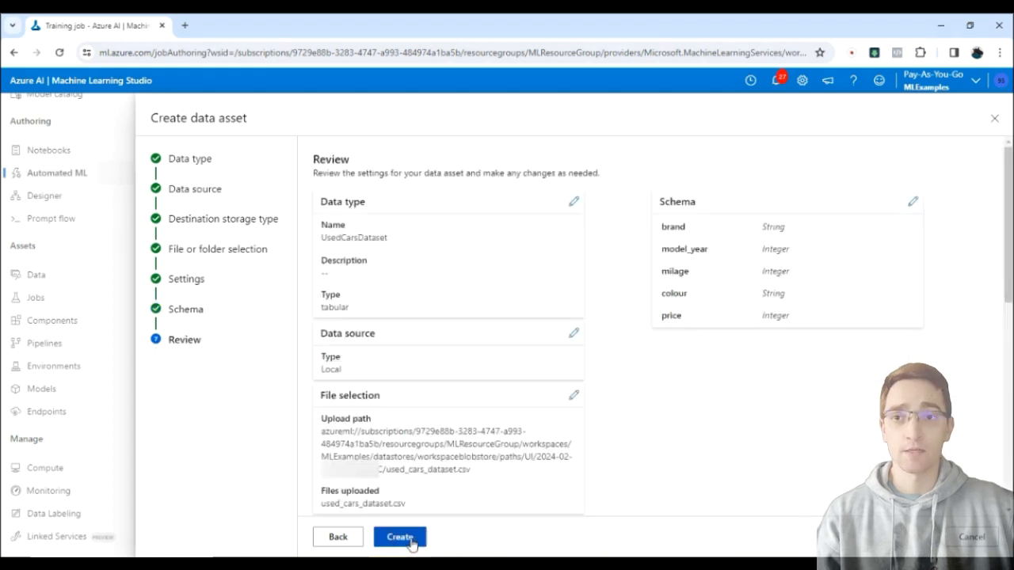
pyautogui.click(411, 541)
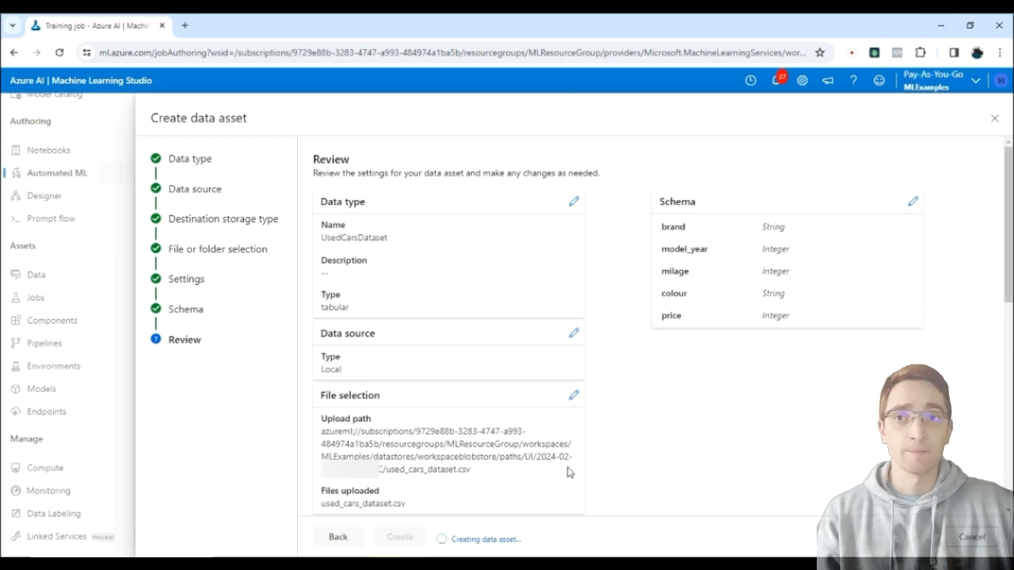
# Step: Use UsedCarsDataset as the regression job's training data and set the target column to price (Integer)
pyautogui.click(421, 418)
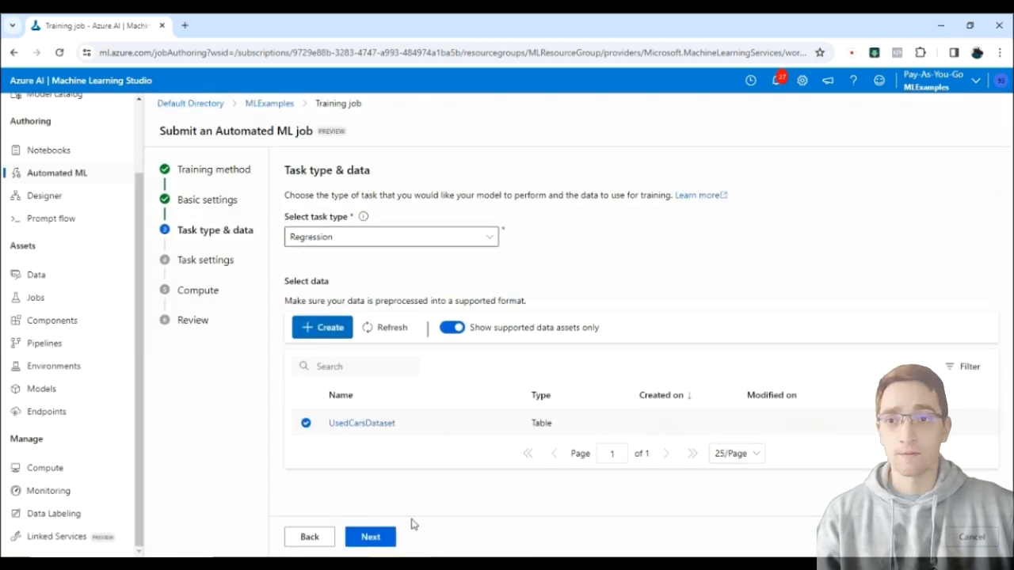
pyautogui.click(373, 538)
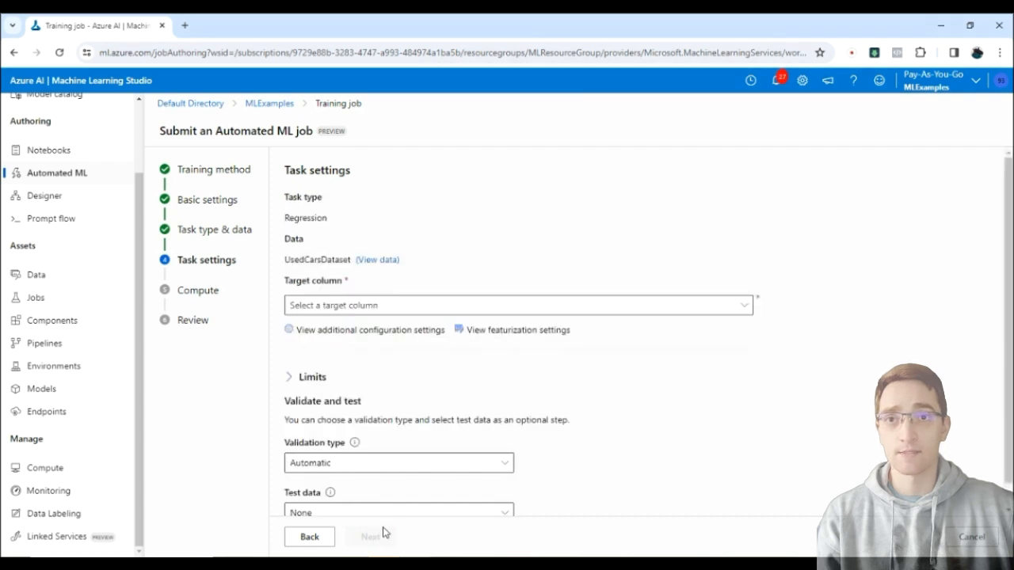
pyautogui.click(723, 310)
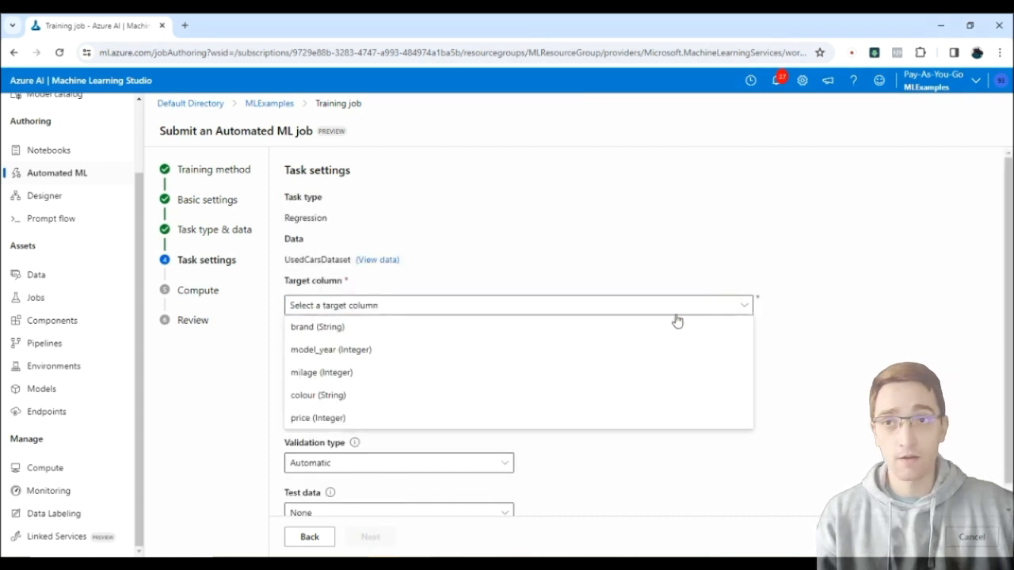
pyautogui.click(313, 417)
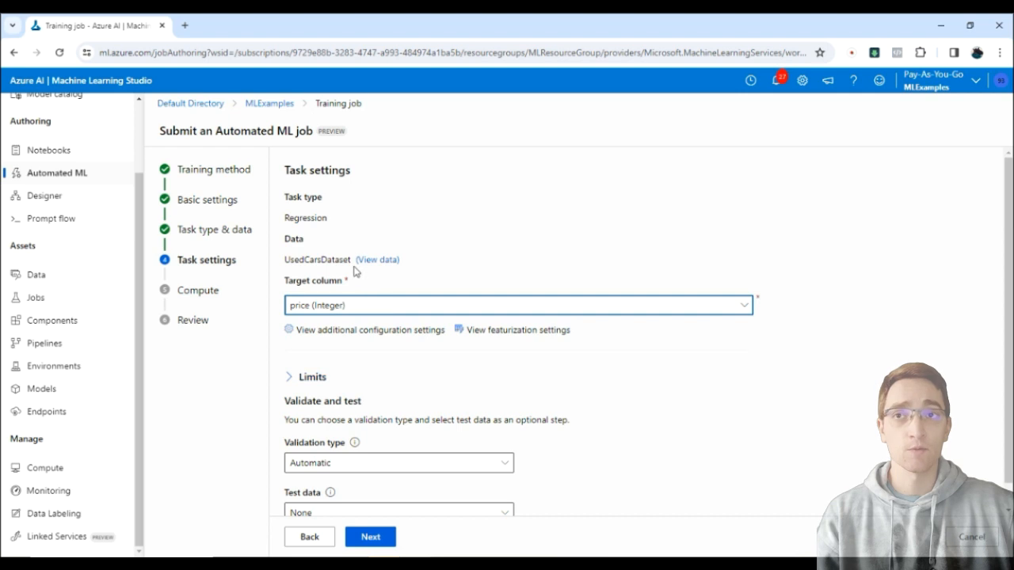
# Step: Set the test data to a train-test split with 30 percent held out, keep automatic validation, and continue to the compute settings
pyautogui.scroll(-1, 368, 402)
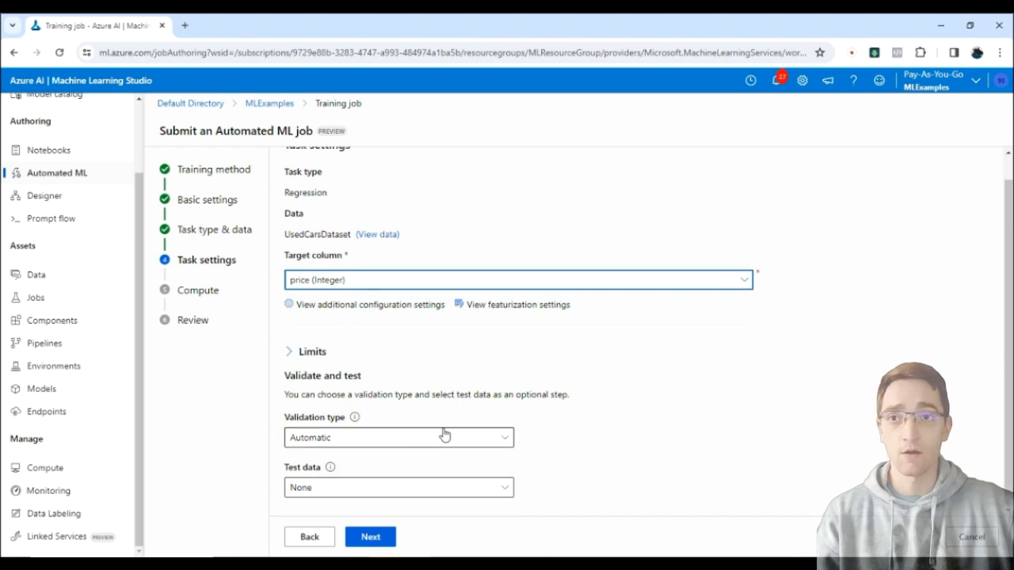
pyautogui.click(385, 487)
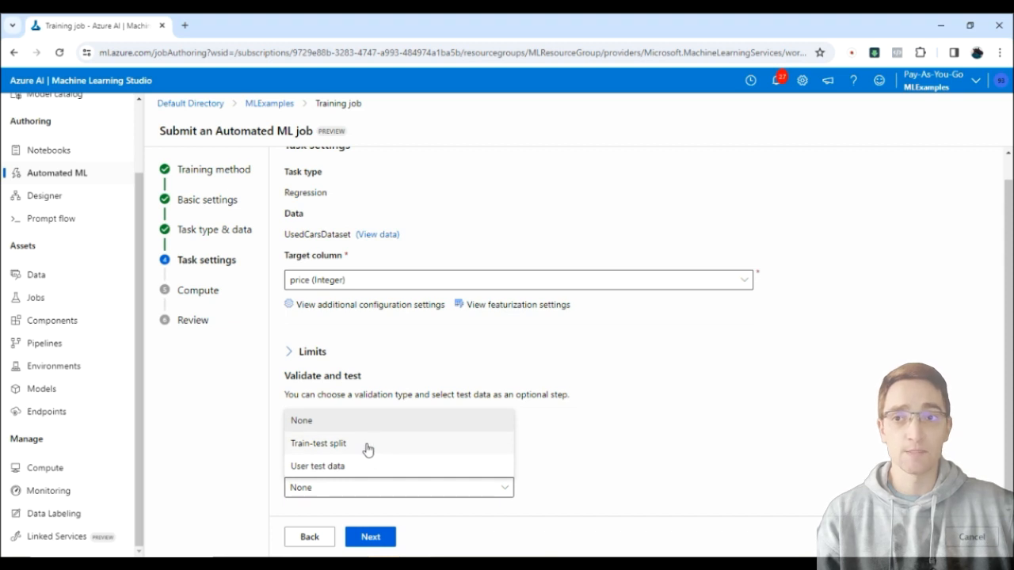
pyautogui.click(367, 448)
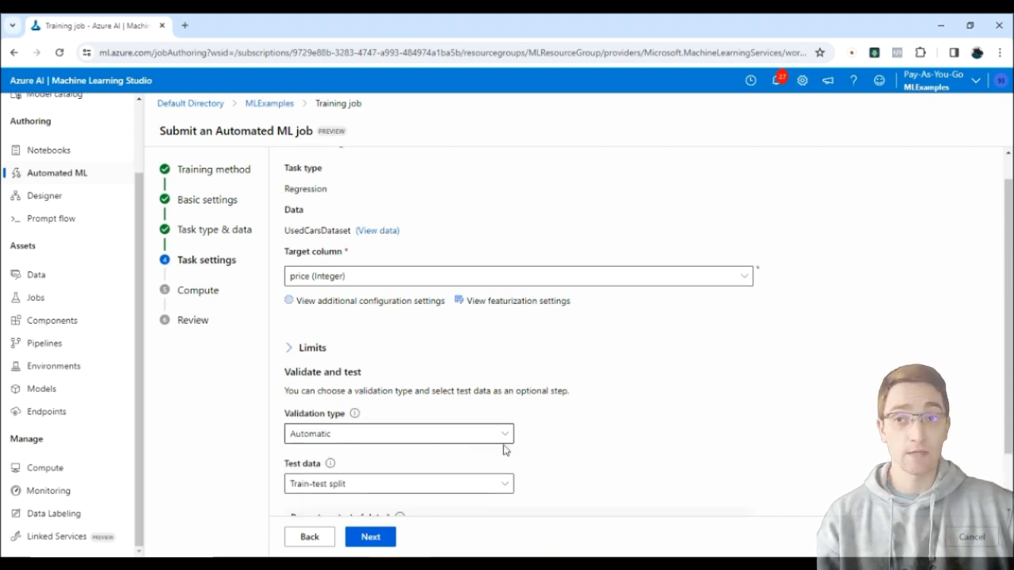
pyautogui.scroll(-1, 504, 449)
pyautogui.moveTo(349, 473); pyautogui.dragTo(277, 477)
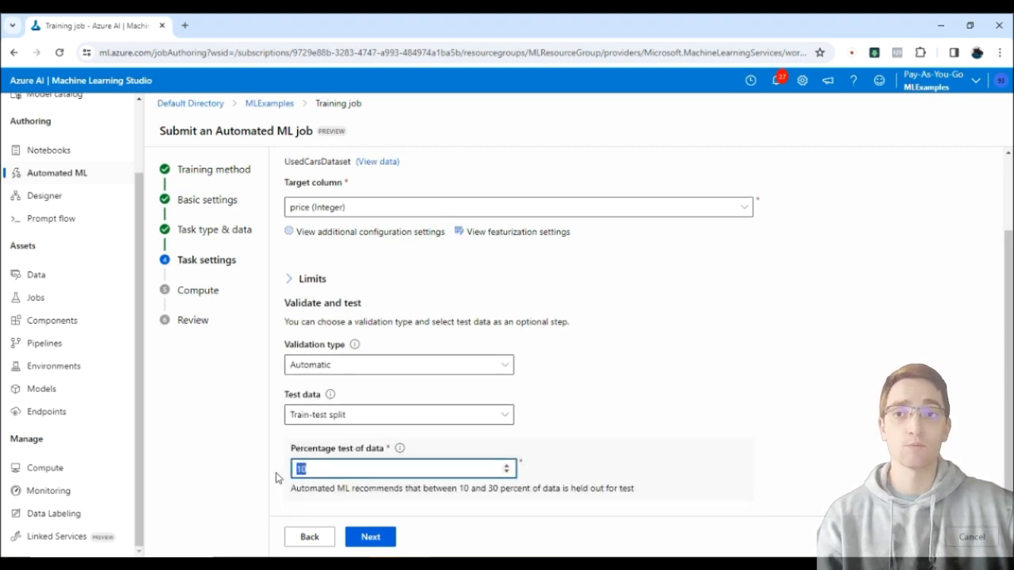
pyautogui.write('30')
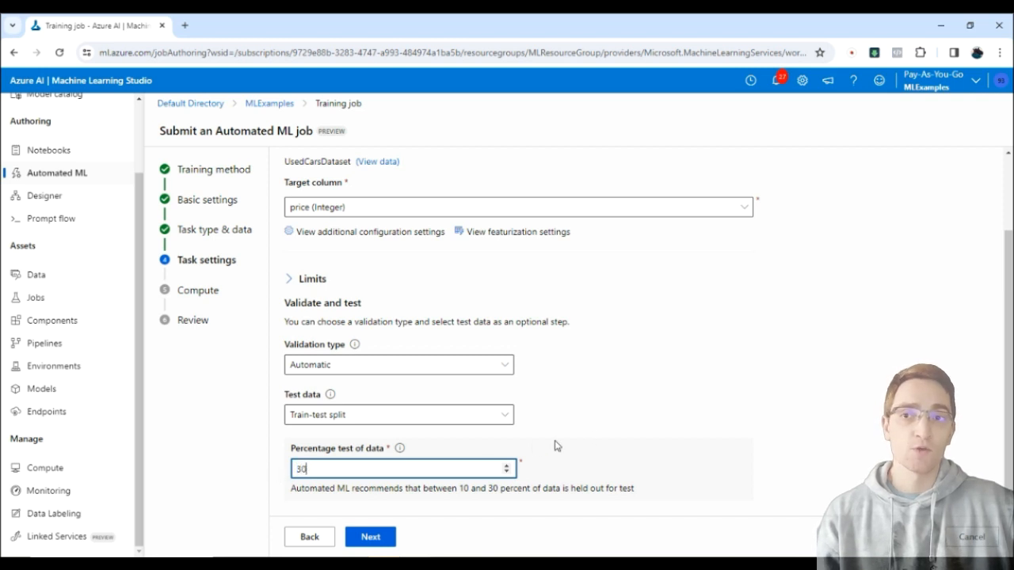
pyautogui.click(577, 422)
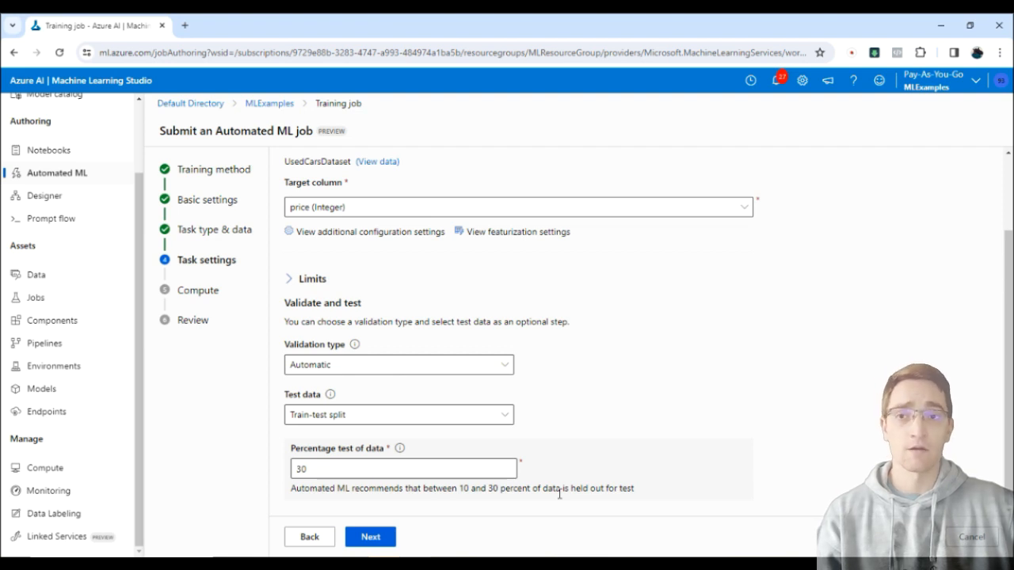
pyautogui.moveTo(453, 486); pyautogui.dragTo(640, 489)
pyautogui.click(649, 444)
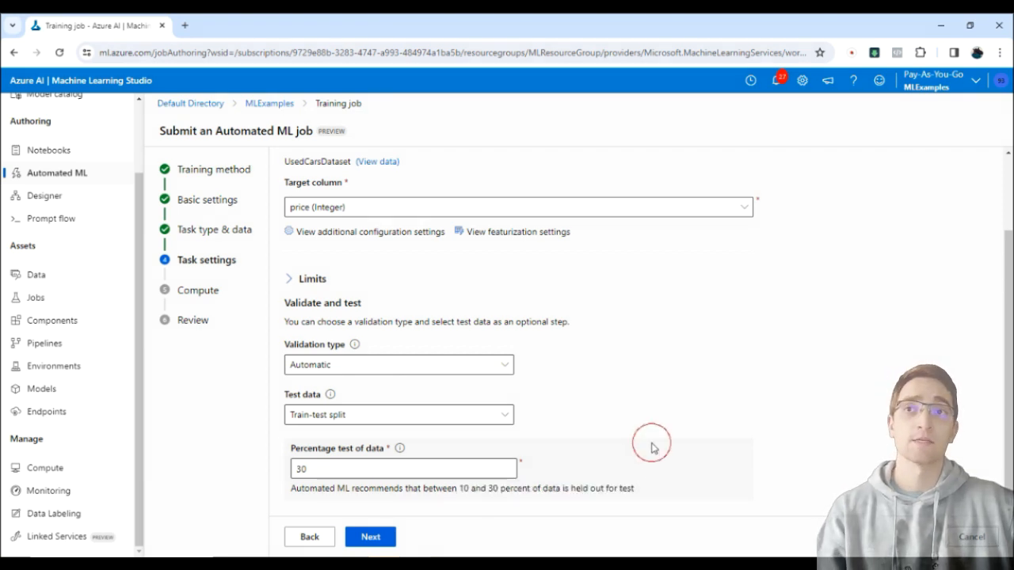
pyautogui.click(372, 536)
# Step: Set the compute type to Compute instance with mlcomputeinstance selected, and continue to the job review
pyautogui.click(476, 256)
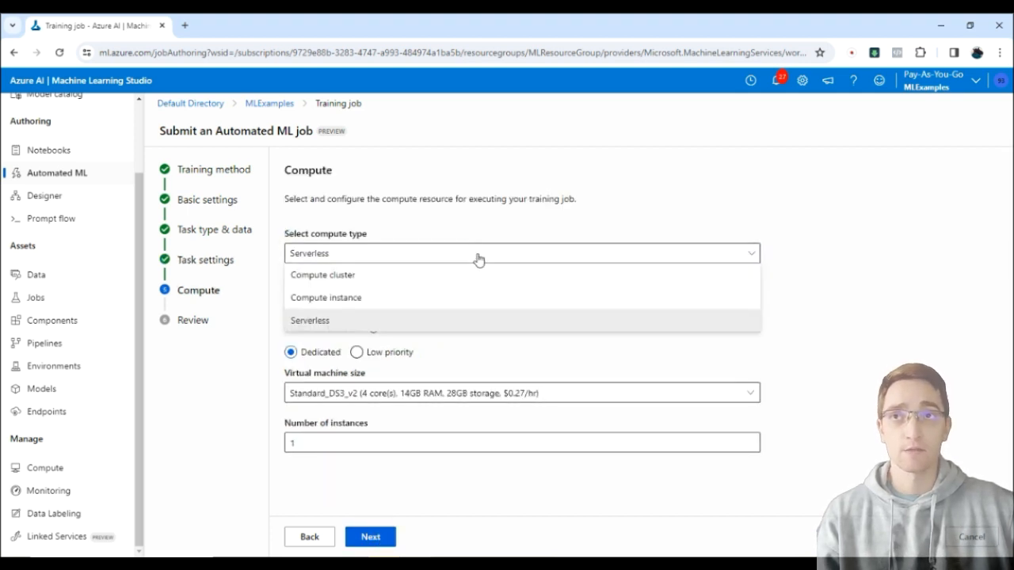
pyautogui.click(412, 299)
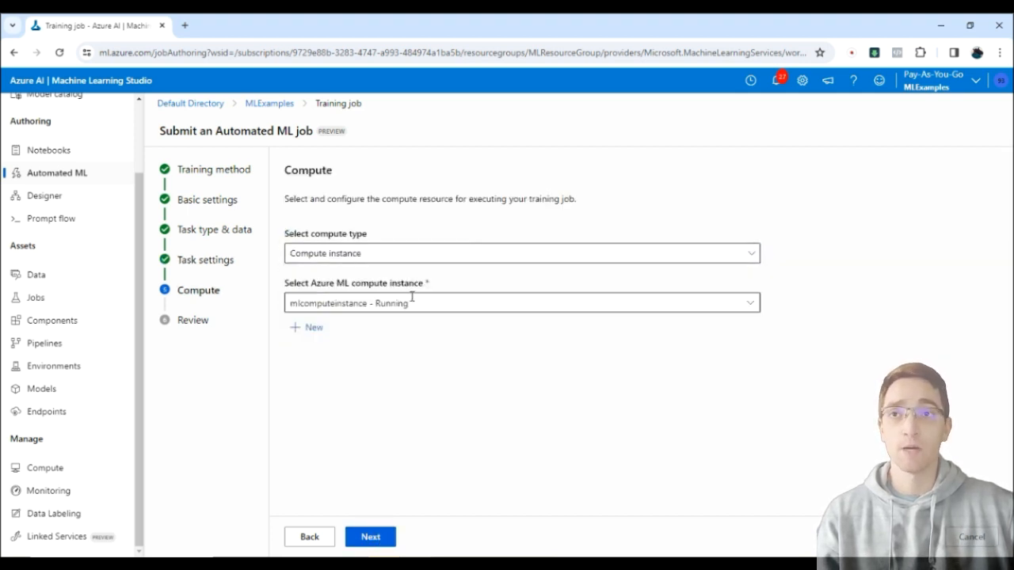
pyautogui.click(439, 304)
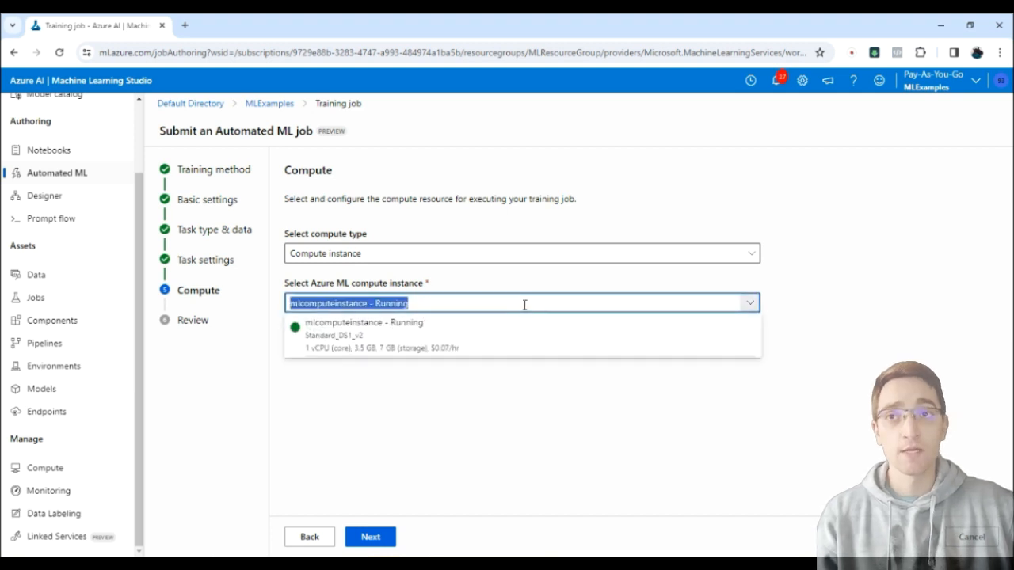
pyautogui.click(425, 351)
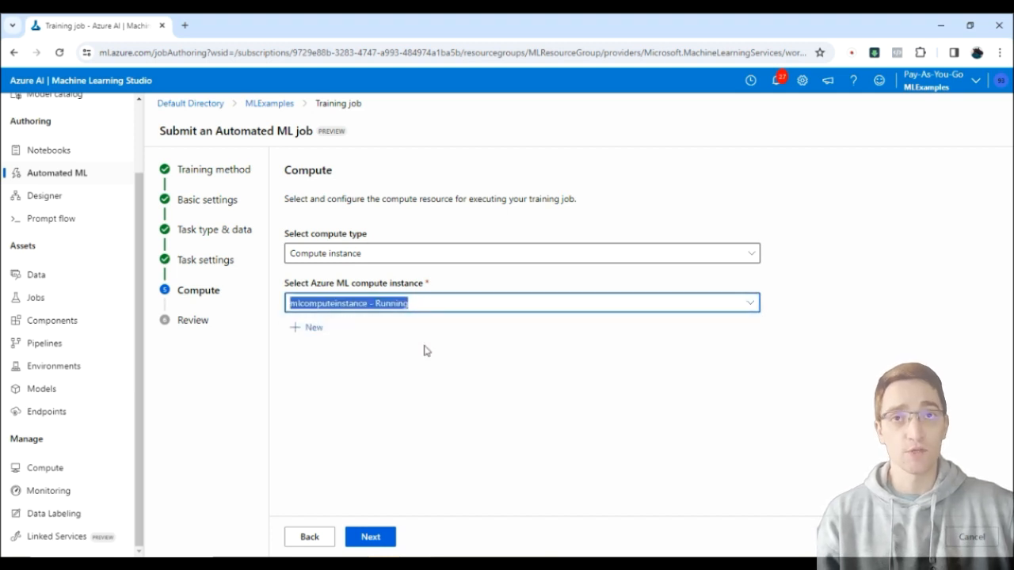
pyautogui.click(383, 537)
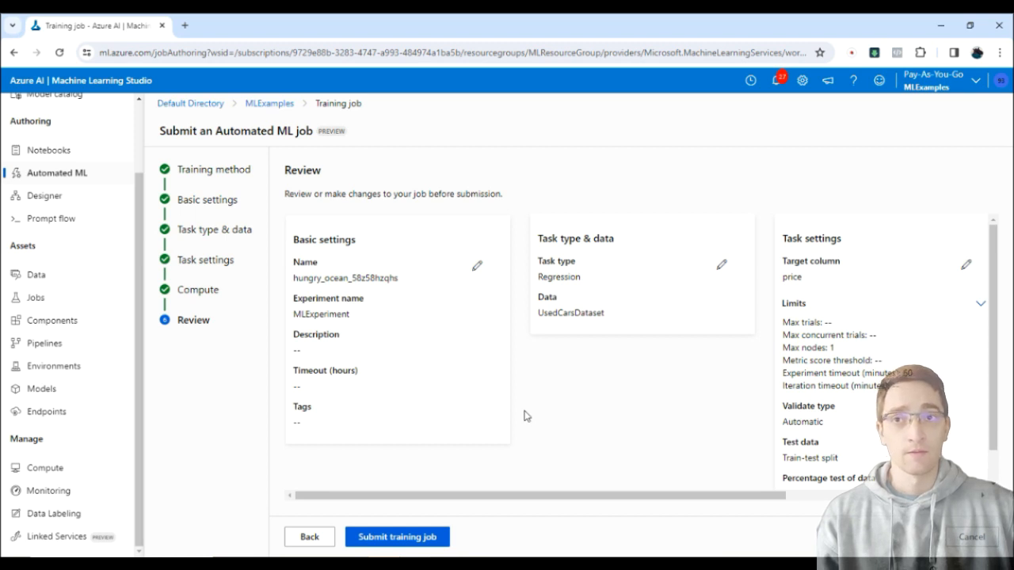
# Step: Review the Automated ML job's settings, submit the training job, and check its run status
pyautogui.scroll(-1, 527, 412)
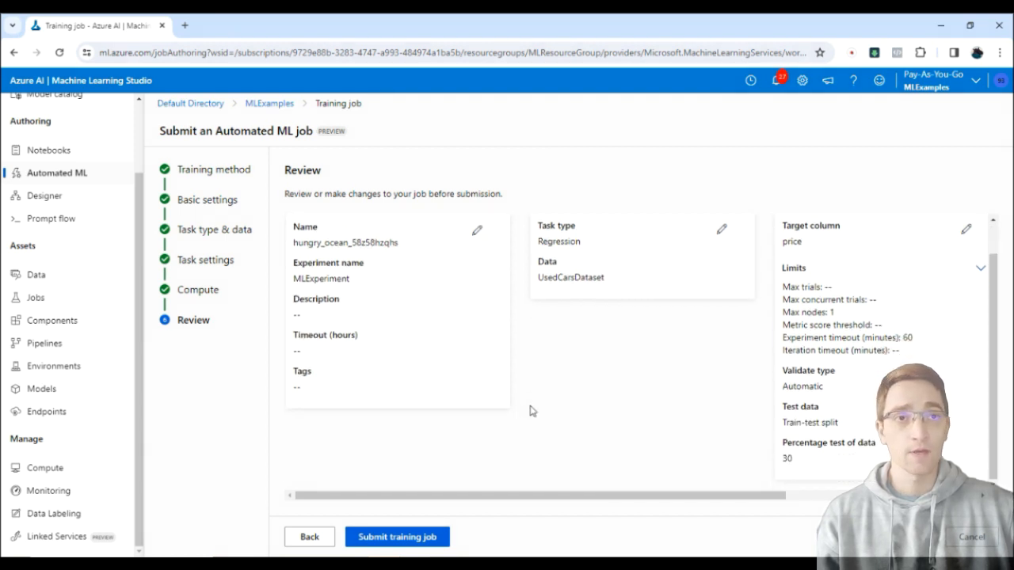
pyautogui.scroll(1, 530, 410)
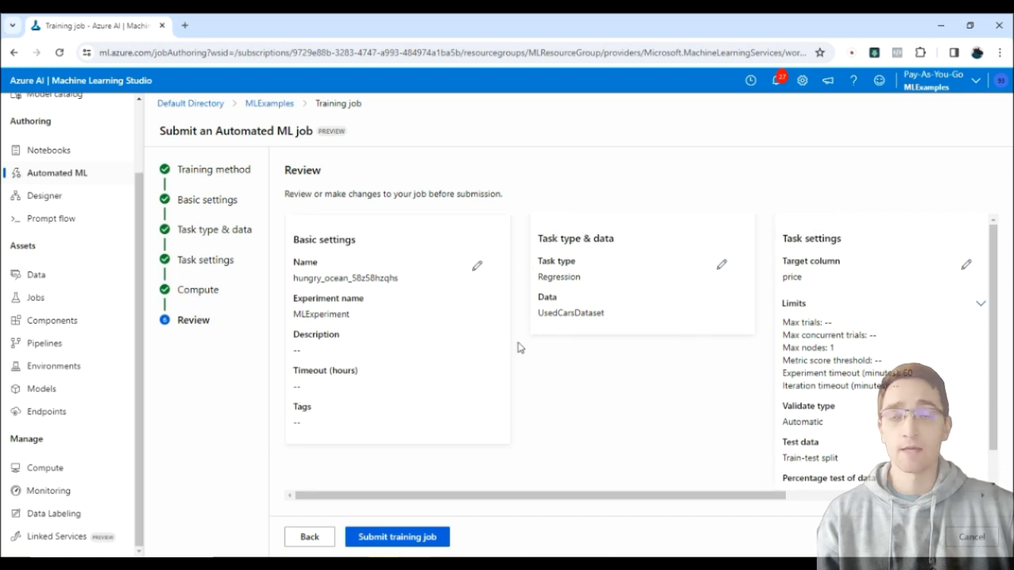
pyautogui.scroll(-1, 576, 419)
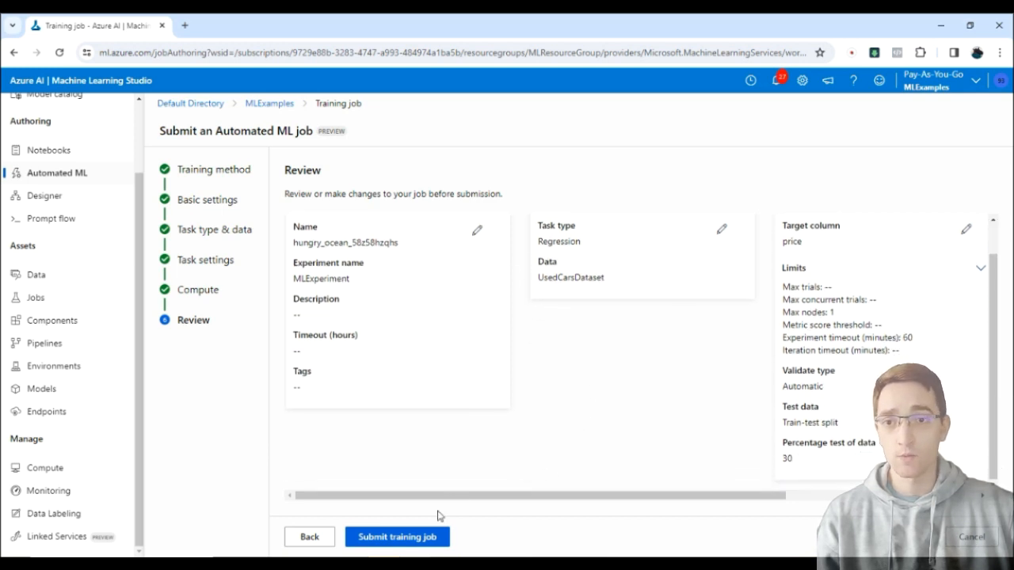
pyautogui.click(425, 539)
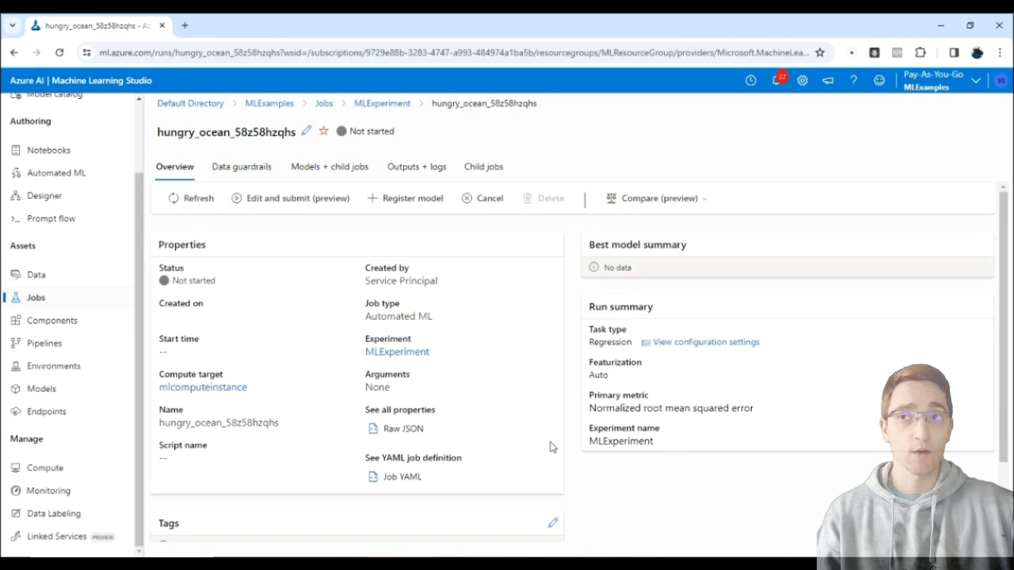
pyautogui.moveTo(168, 278); pyautogui.dragTo(263, 288)
pyautogui.click(264, 288)
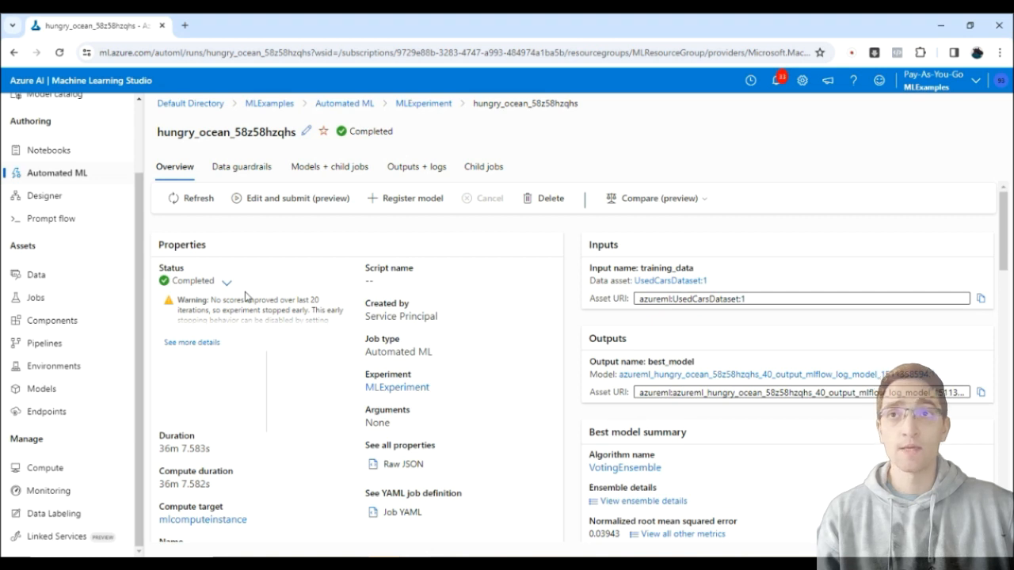
# Step: Select the VotingEnsemble model among the job's trained models and open its deployment options
pyautogui.click(307, 169)
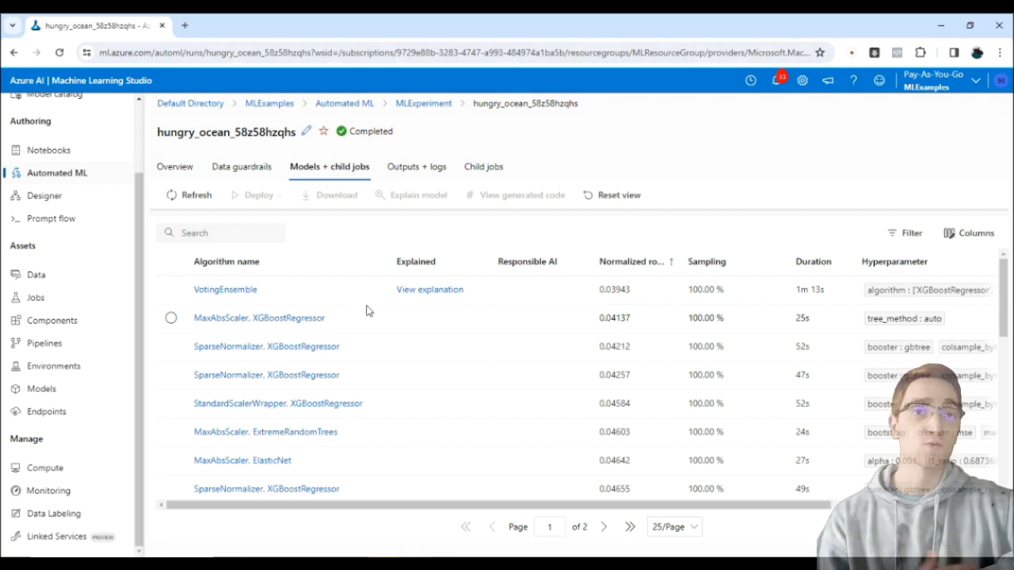
pyautogui.click(171, 290)
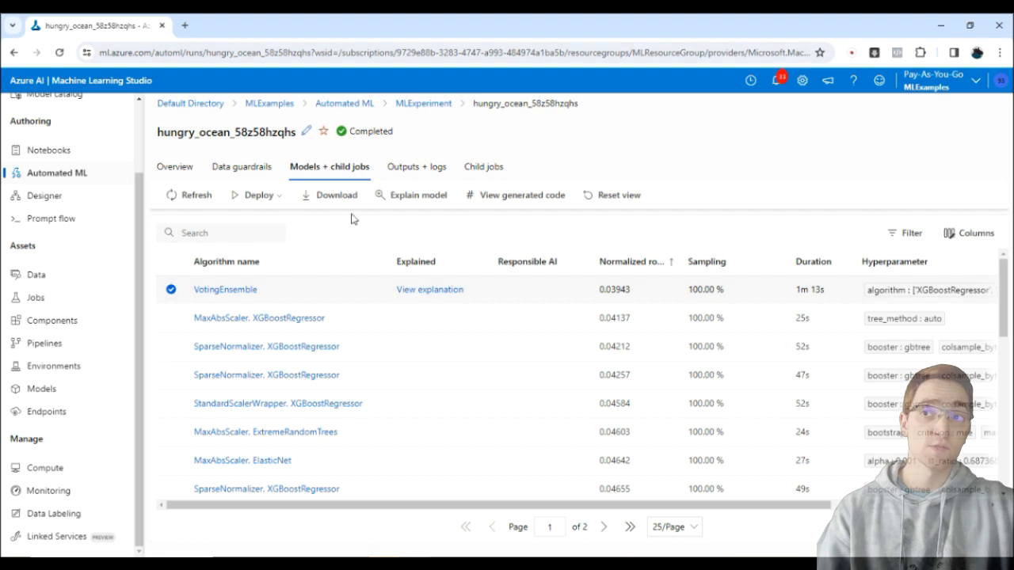
pyautogui.click(274, 199)
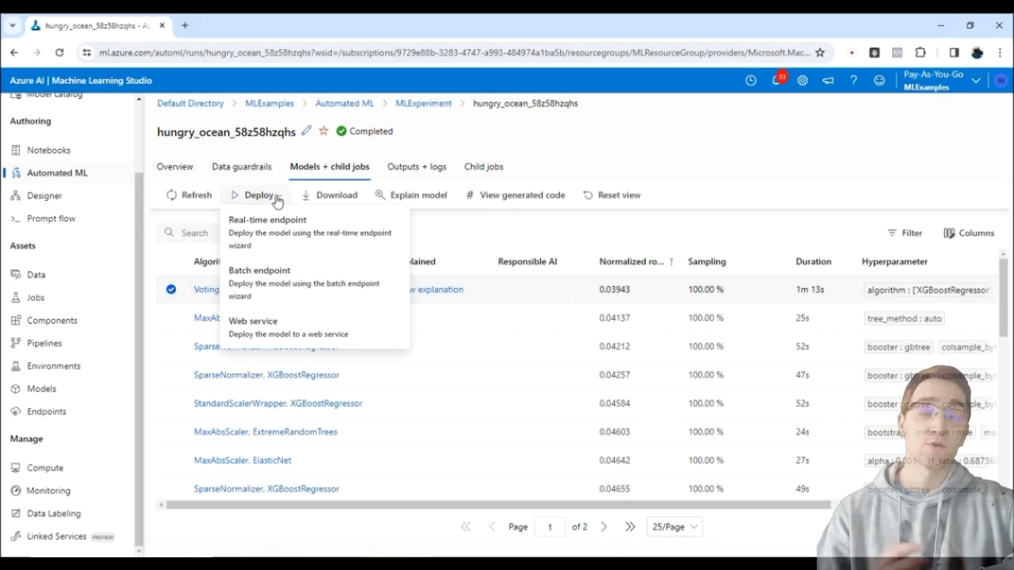